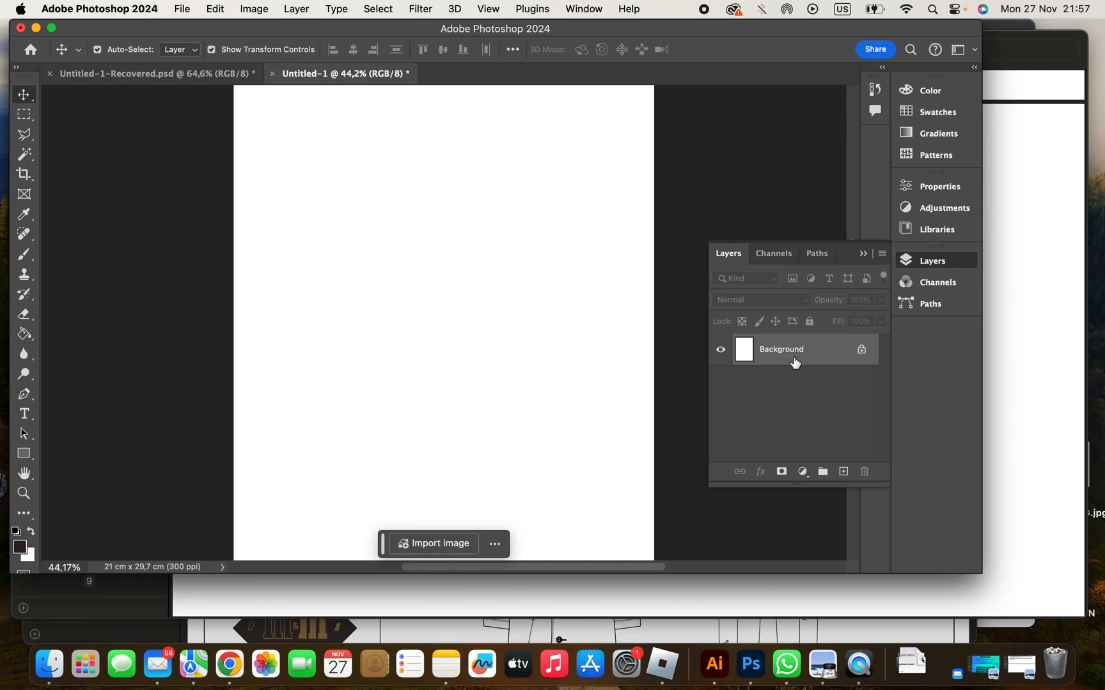
# - Convert the locked Background into a regular, editable layer with the default name
pyautogui.doubleClick(793, 361)
pyautogui.press('Return')
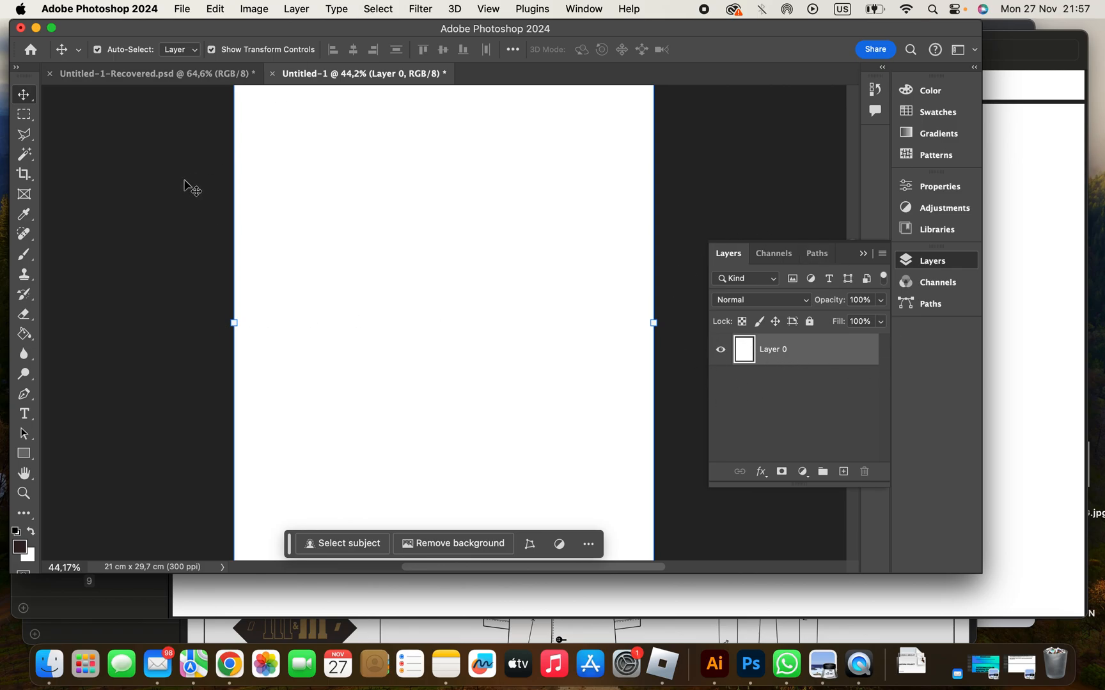
# - Switch to Google Chrome and search Google Images for "tinder logo png"
pyautogui.click(1005, 369)
pyautogui.moveTo(506, 52); pyautogui.dragTo(611, 302)
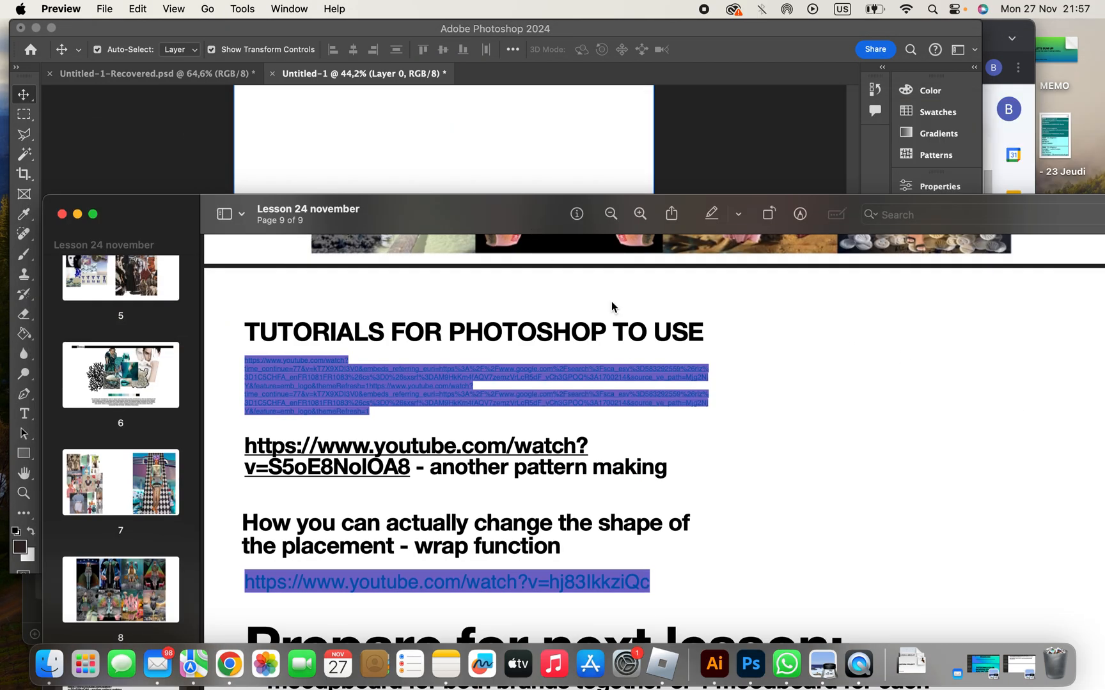
pyautogui.click(988, 103)
pyautogui.click(704, 38)
pyautogui.click(602, 68)
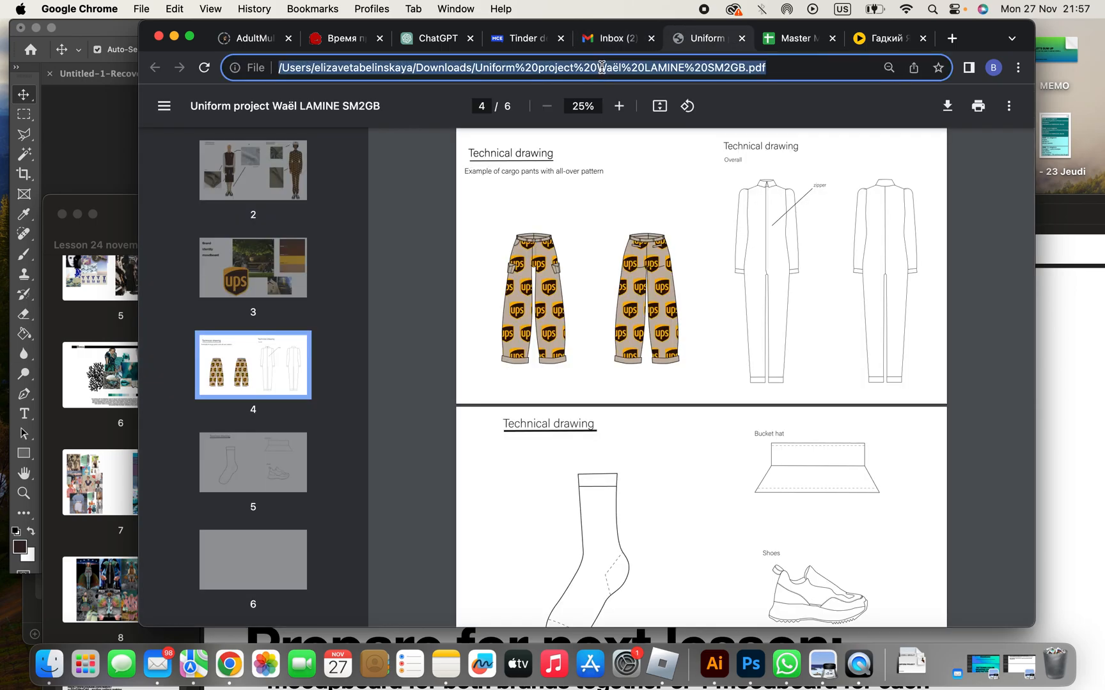
pyautogui.write('tinder')
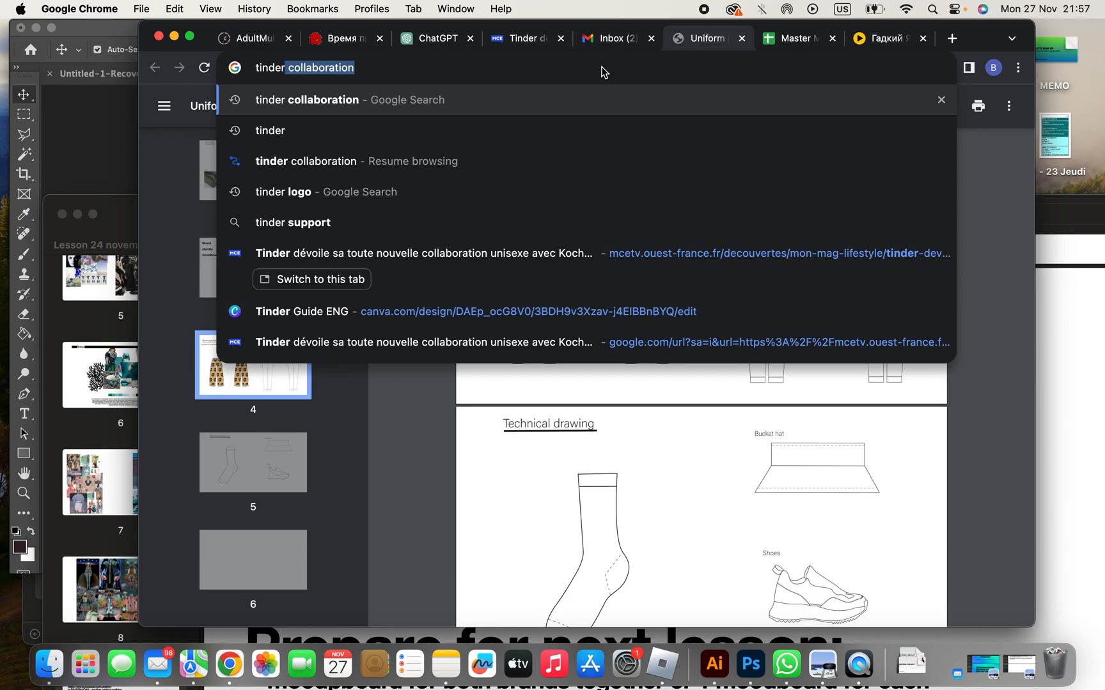
pyautogui.write(' icon')
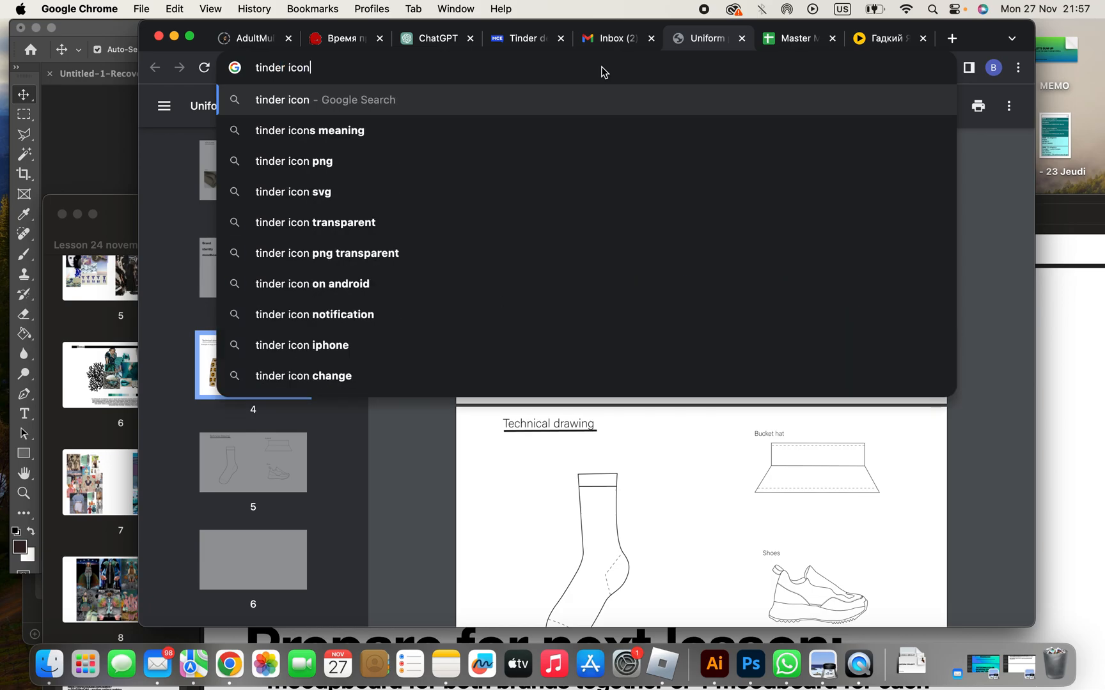
pyautogui.press('BackSpace')
pyautogui.press('BackSpace')
pyautogui.press('BackSpace')
pyautogui.press('BackSpace')
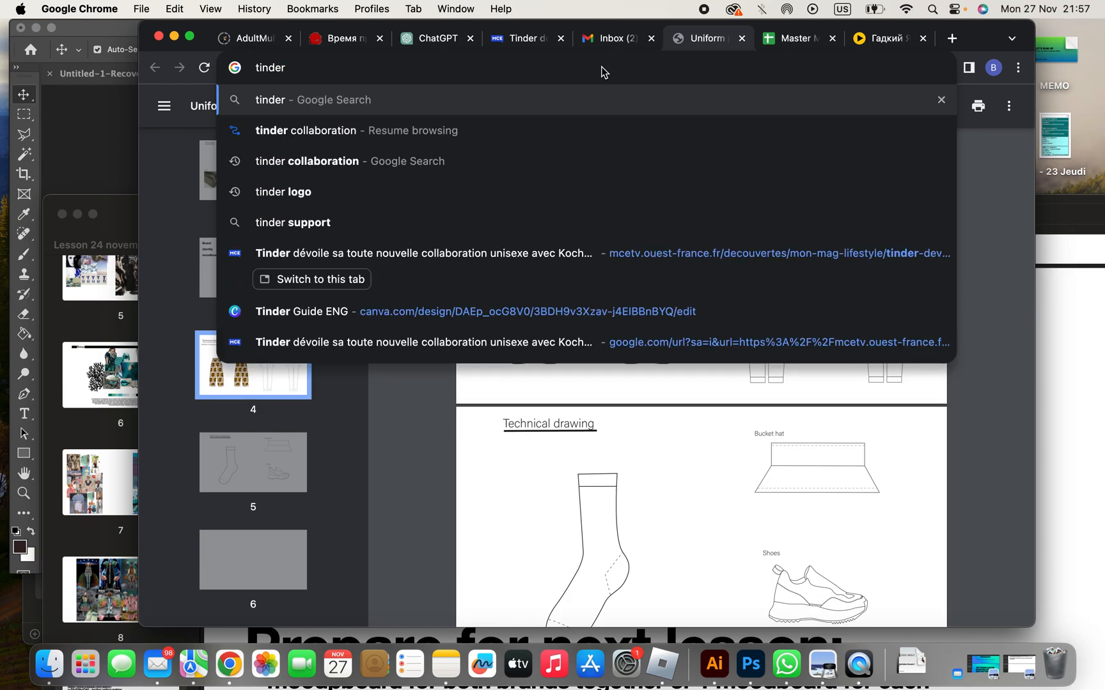
pyautogui.write('logo png')
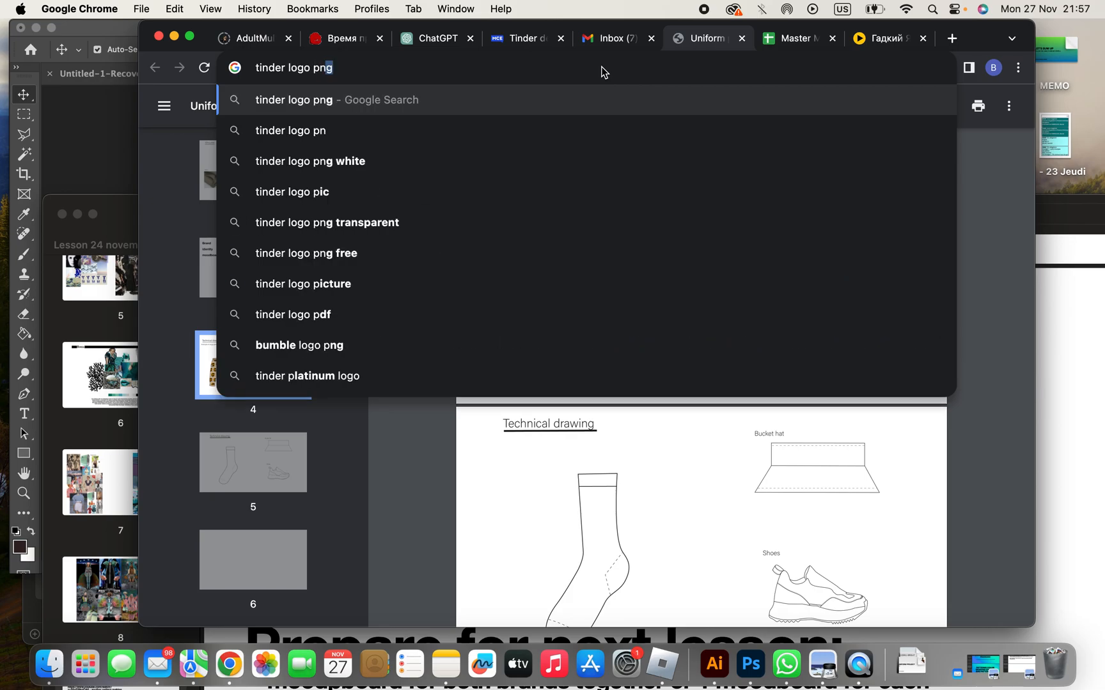
pyautogui.press('Return')
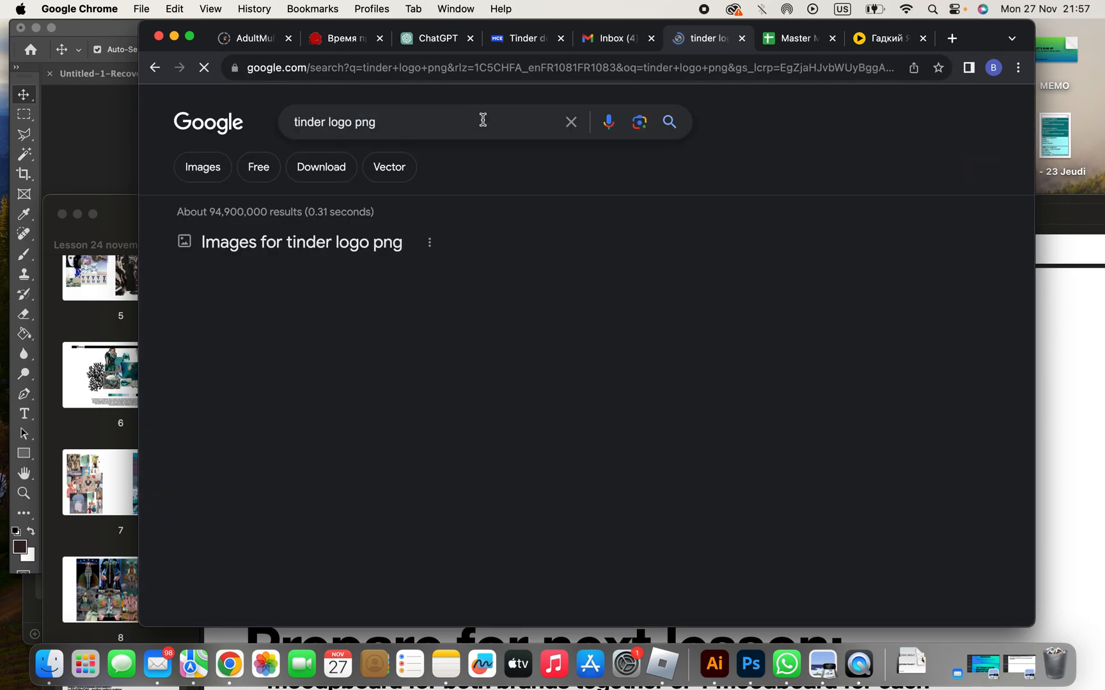
pyautogui.click(196, 169)
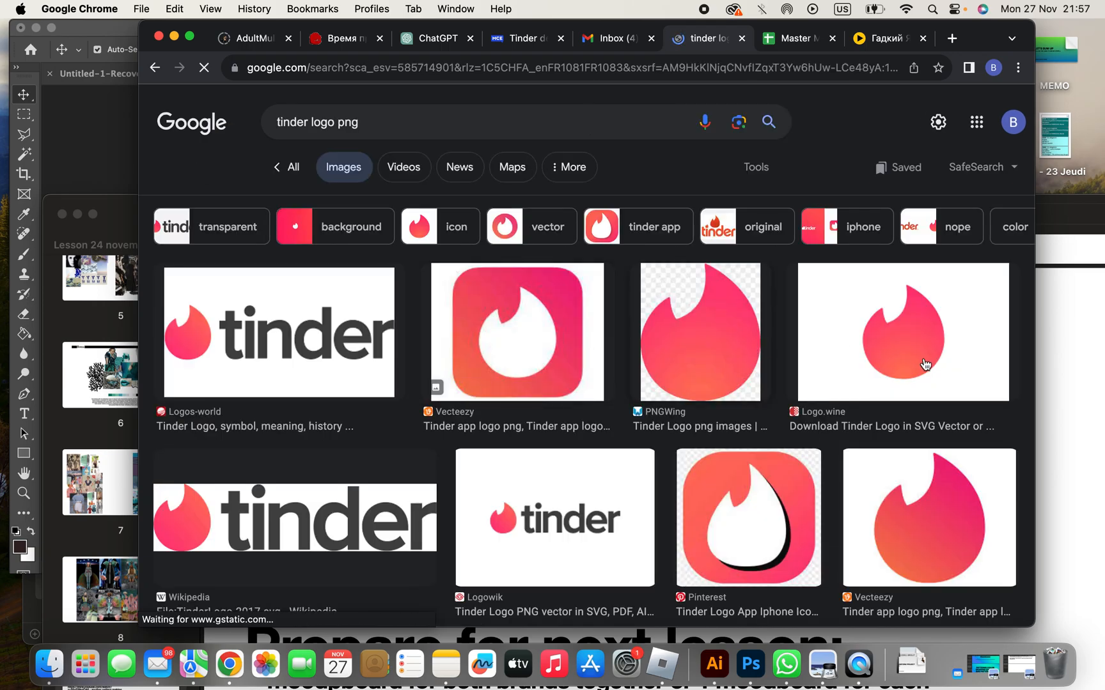
# - Open the transparent Tinder flame logo from Vecteezy in the image results and save it to the desktop
pyautogui.click(899, 568)
pyautogui.moveTo(801, 313); pyautogui.dragTo(832, 293)
pyautogui.press('F11')
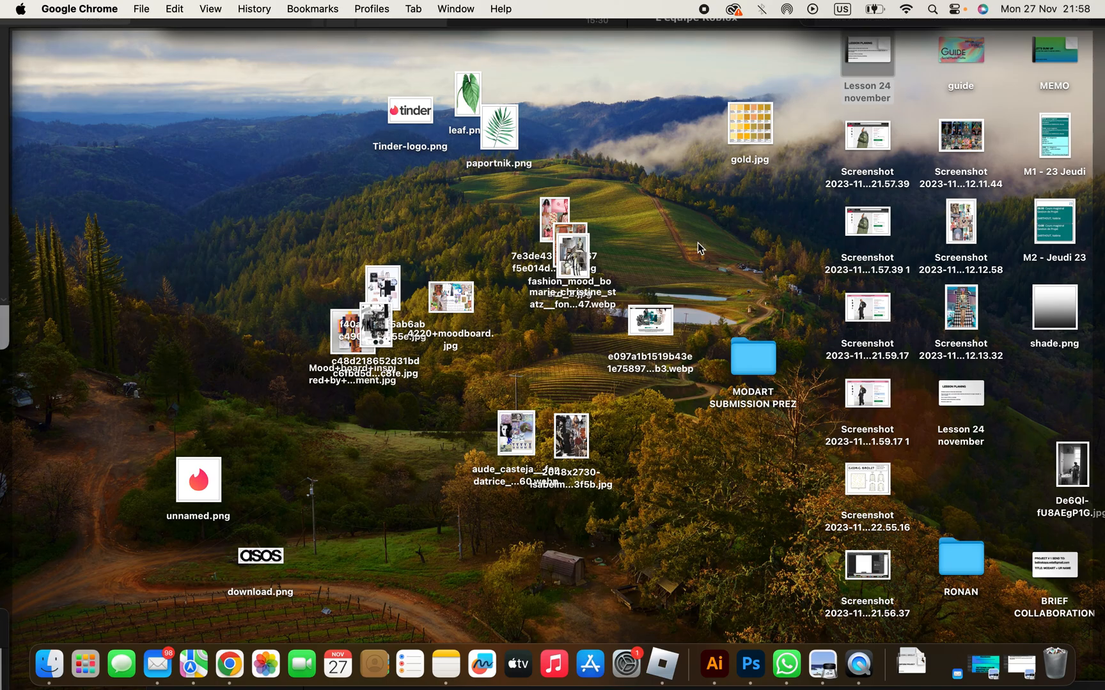
pyautogui.moveTo(698, 242); pyautogui.dragTo(721, 263)
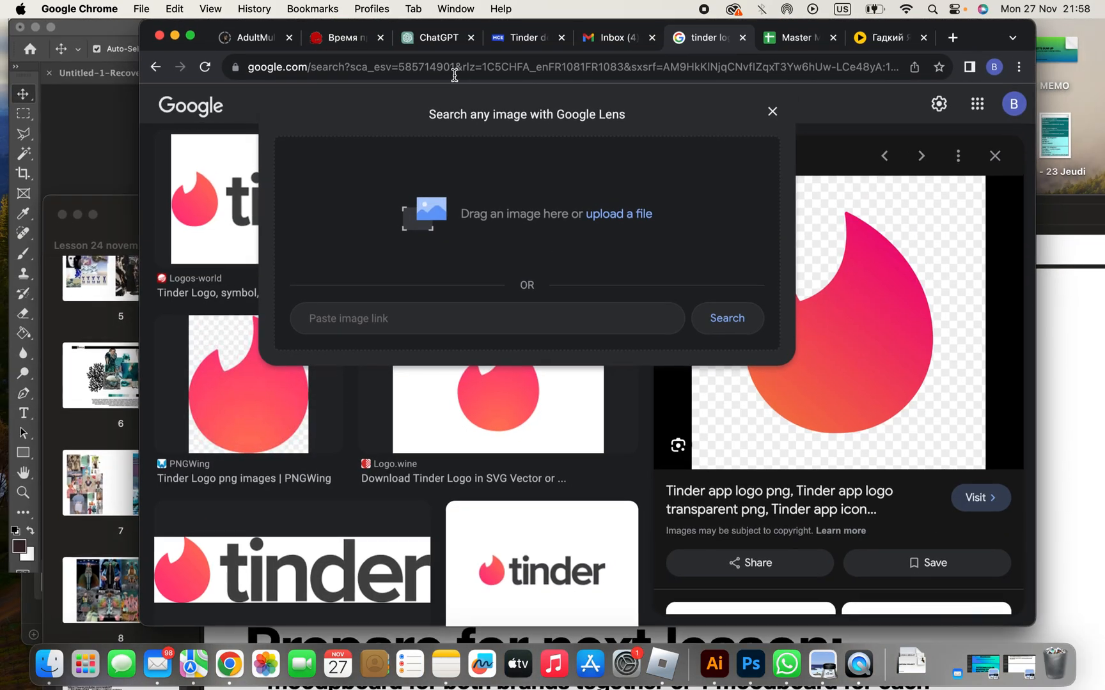
# - Switch to Photoshop, place the saved Tinder flame PNG from the desktop in the document, and hide the white Layer 0
pyautogui.click(111, 138)
pyautogui.press('F11')
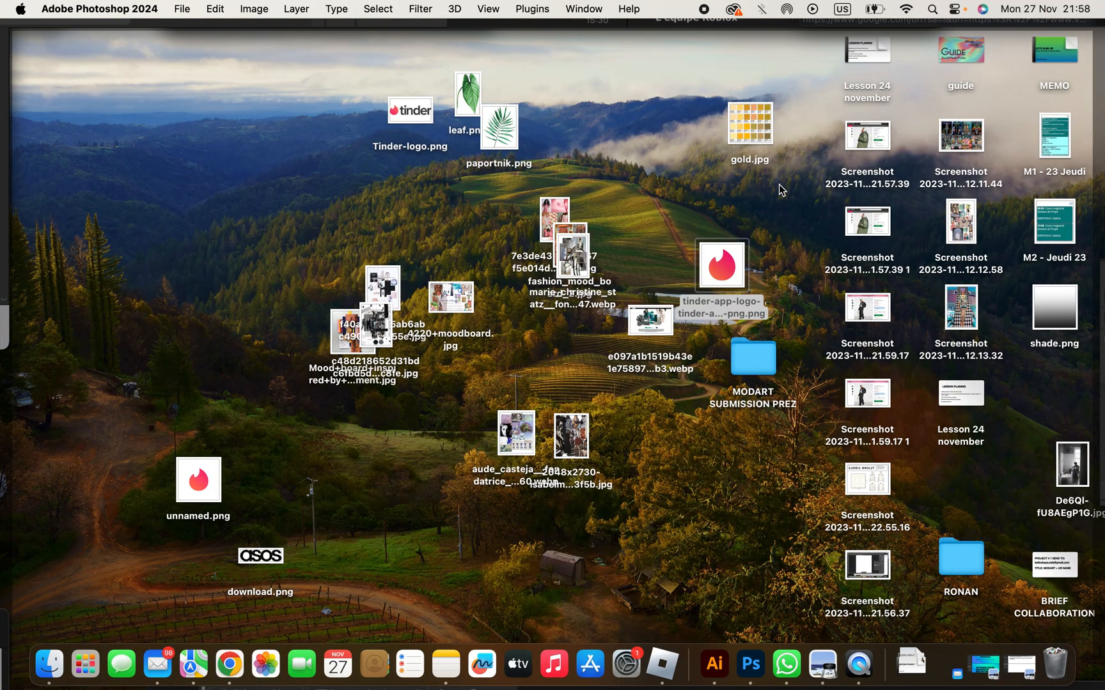
pyautogui.moveTo(728, 255); pyautogui.dragTo(549, 219)
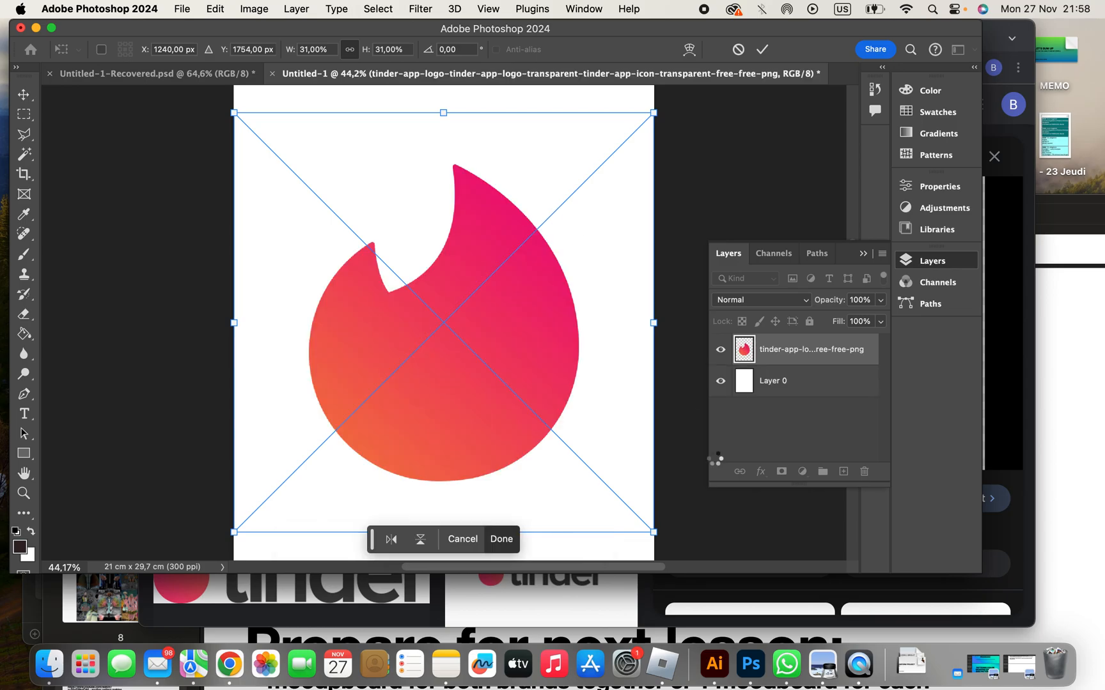
pyautogui.press('Return')
pyautogui.click(720, 381)
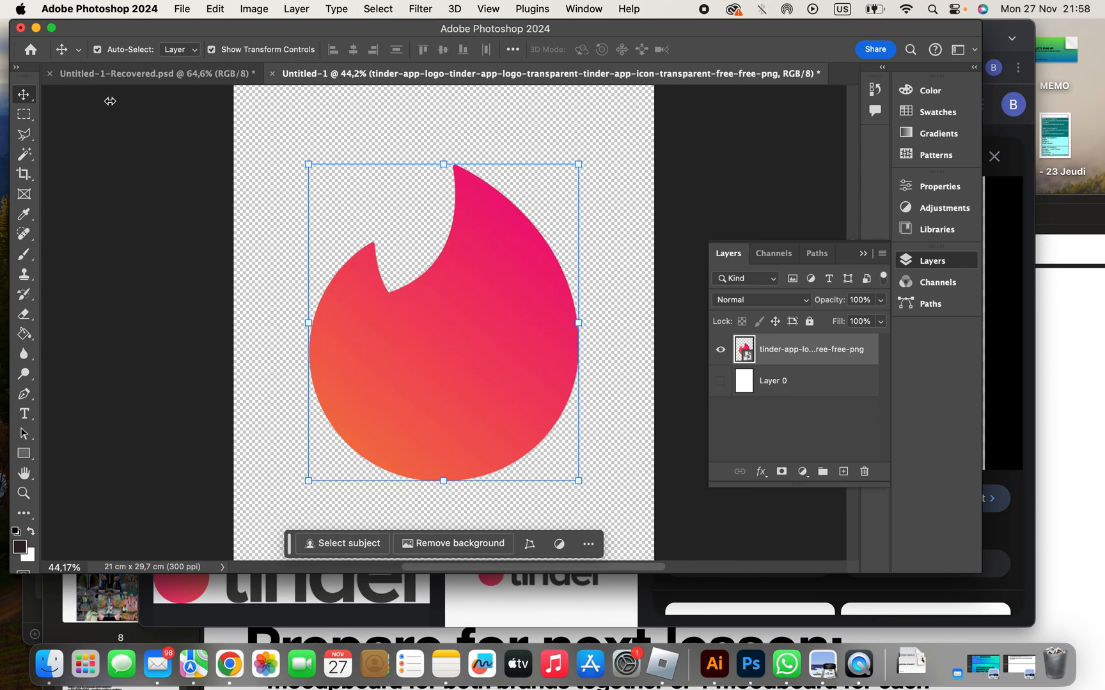
# - Select the transparent area around the flame with the Magic Wand and activate the Polygonal Lasso Tool
pyautogui.click(25, 154)
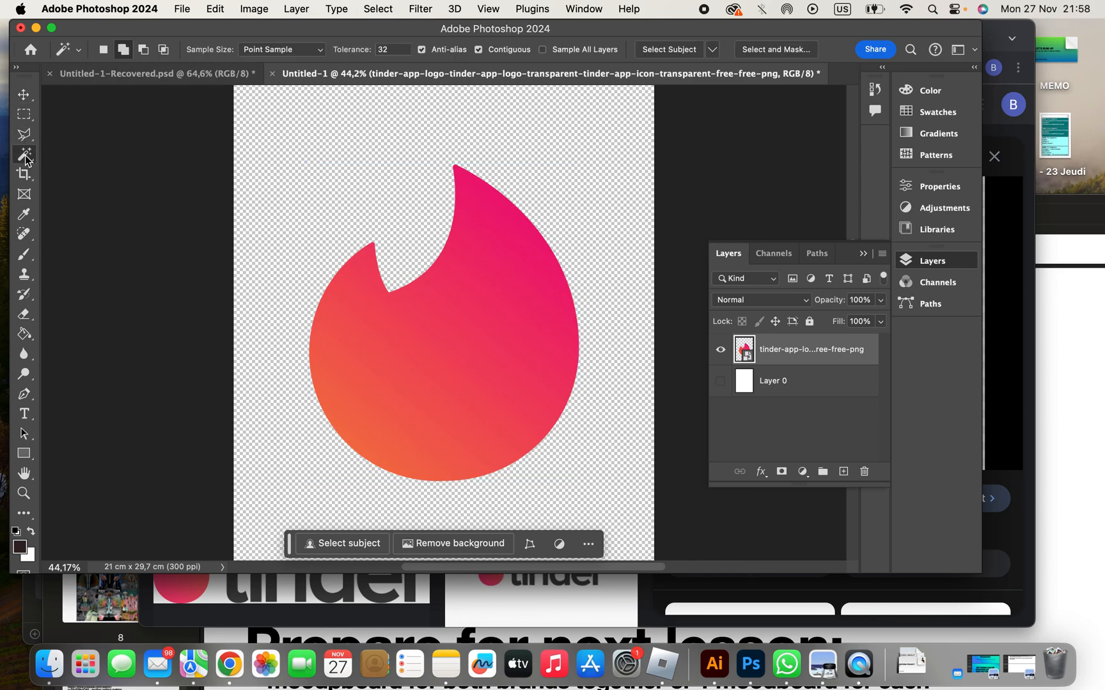
pyautogui.click(422, 222)
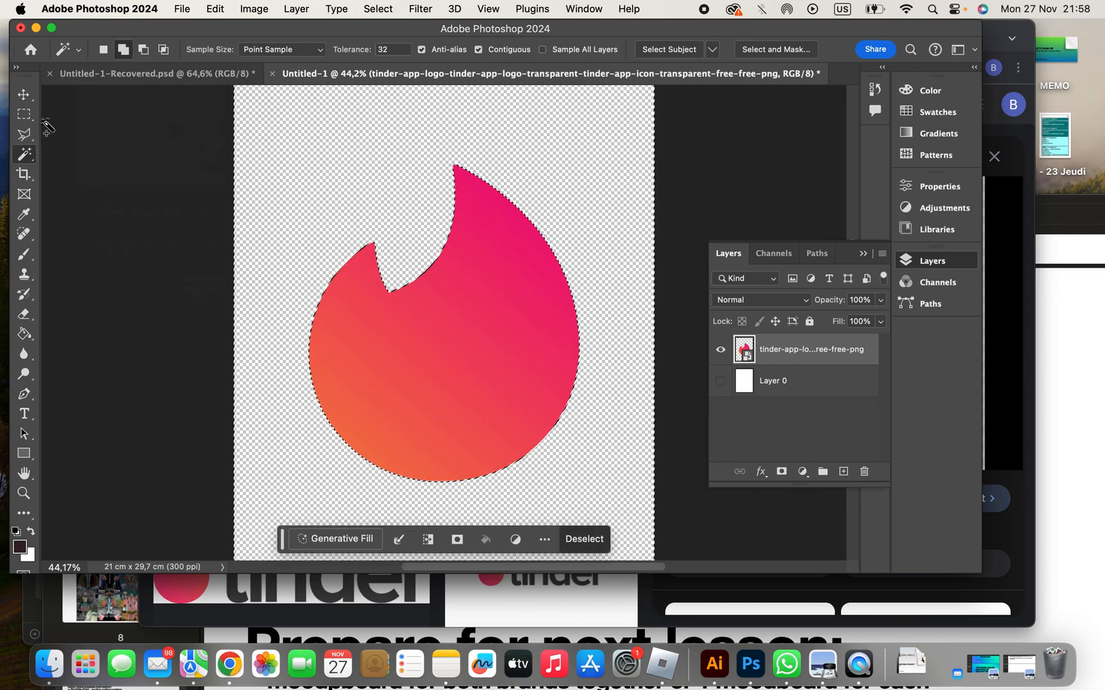
pyautogui.click(25, 135)
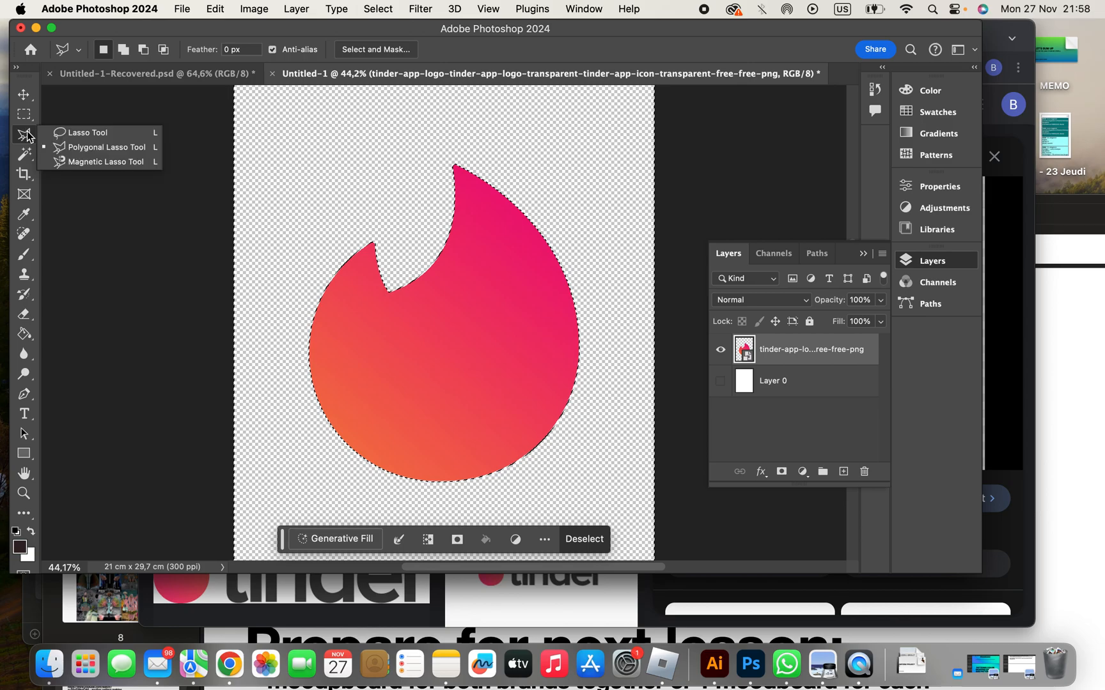
pyautogui.click(75, 148)
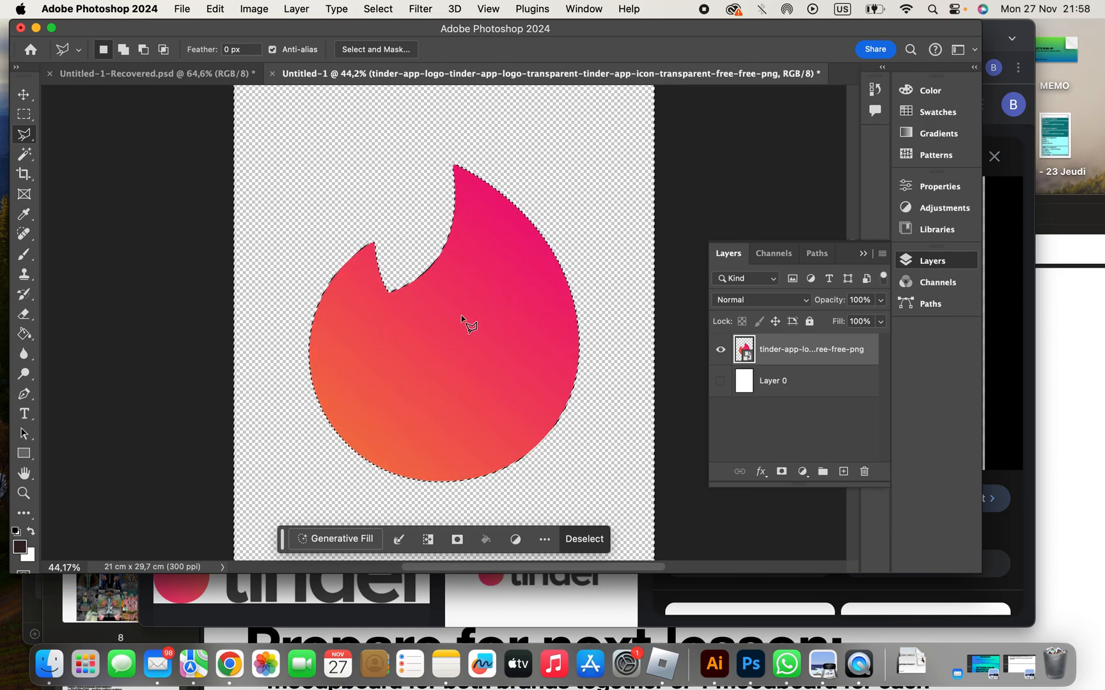
# - Invert the selection around the flame twice and clear it
pyautogui.click(388, 8)
pyautogui.click(387, 70)
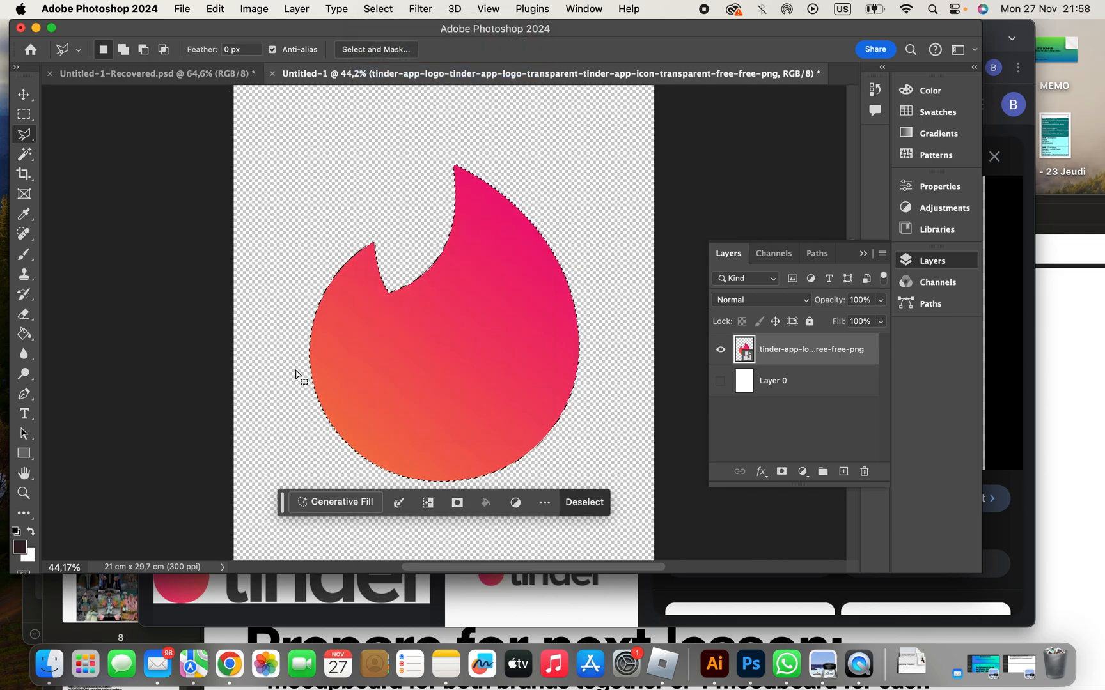
pyautogui.click(387, 6)
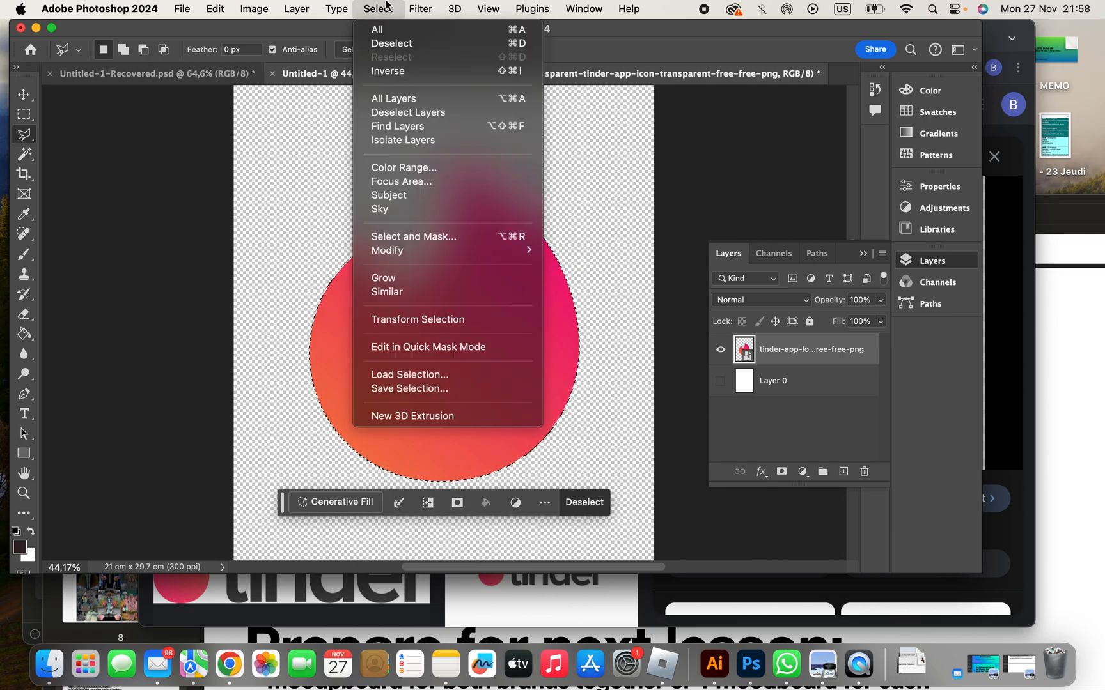
pyautogui.click(379, 75)
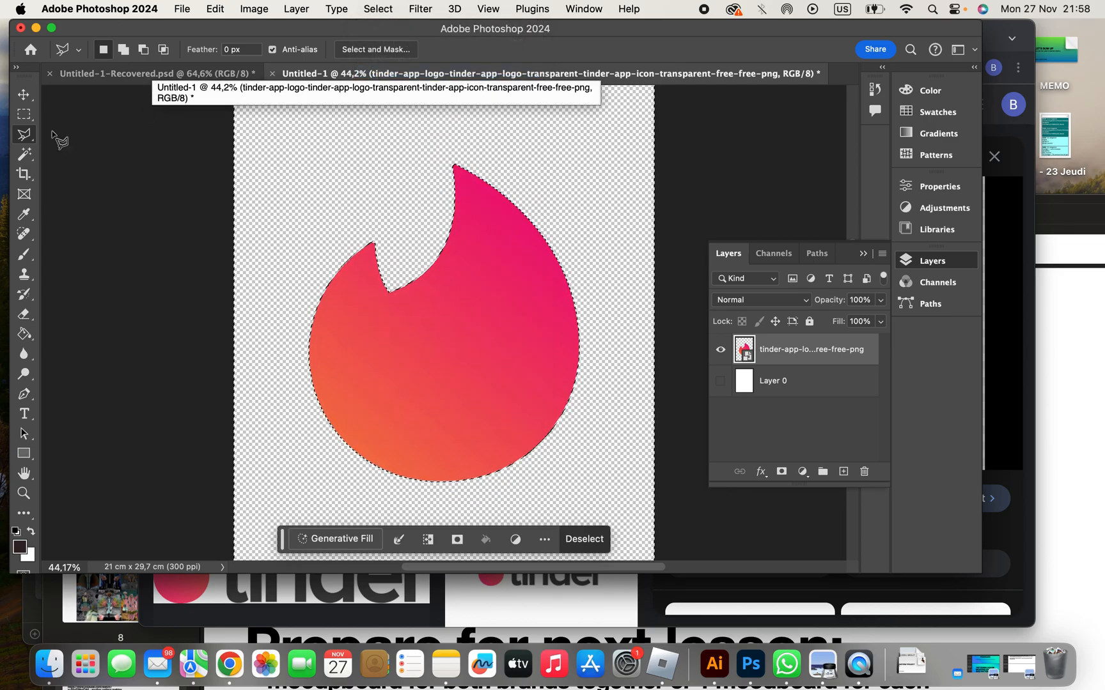
pyautogui.click(23, 114)
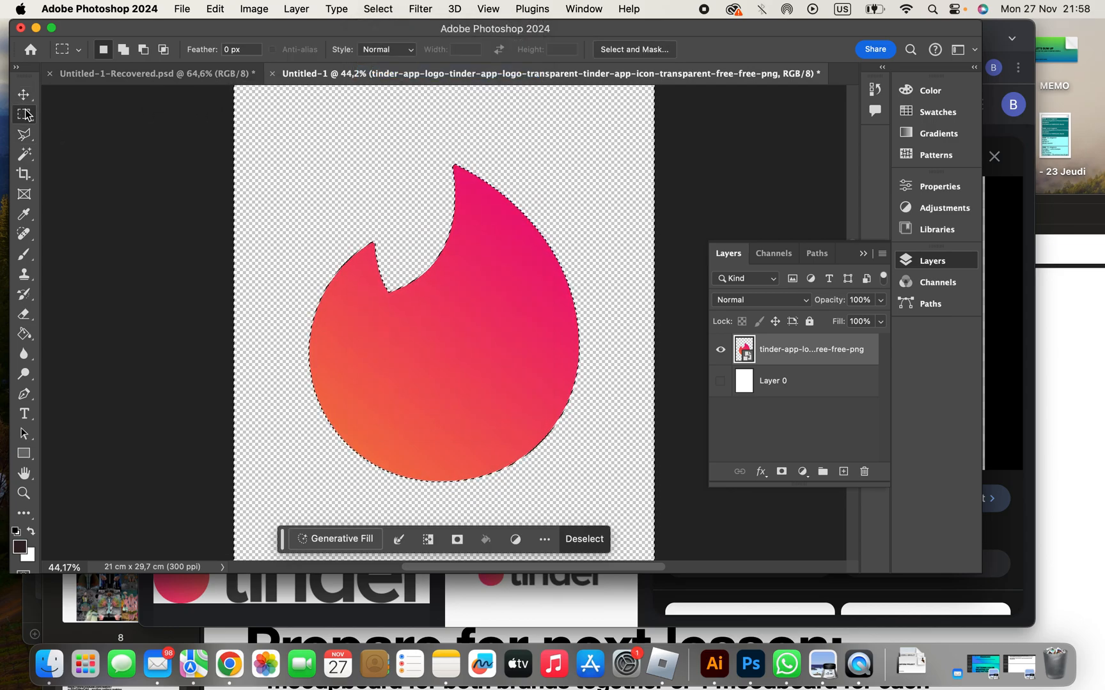
pyautogui.click(127, 166)
pyautogui.press('v')
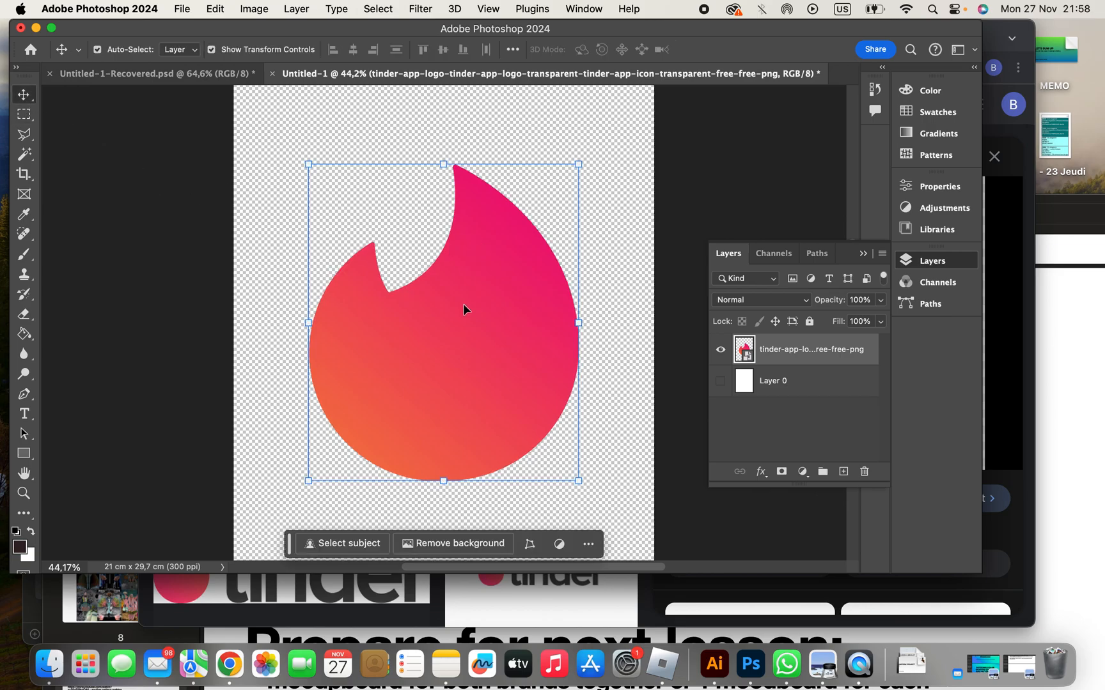
# - Enable Pattern Preview for the flame logo document and accept the smart object notice
pyautogui.click(419, 9)
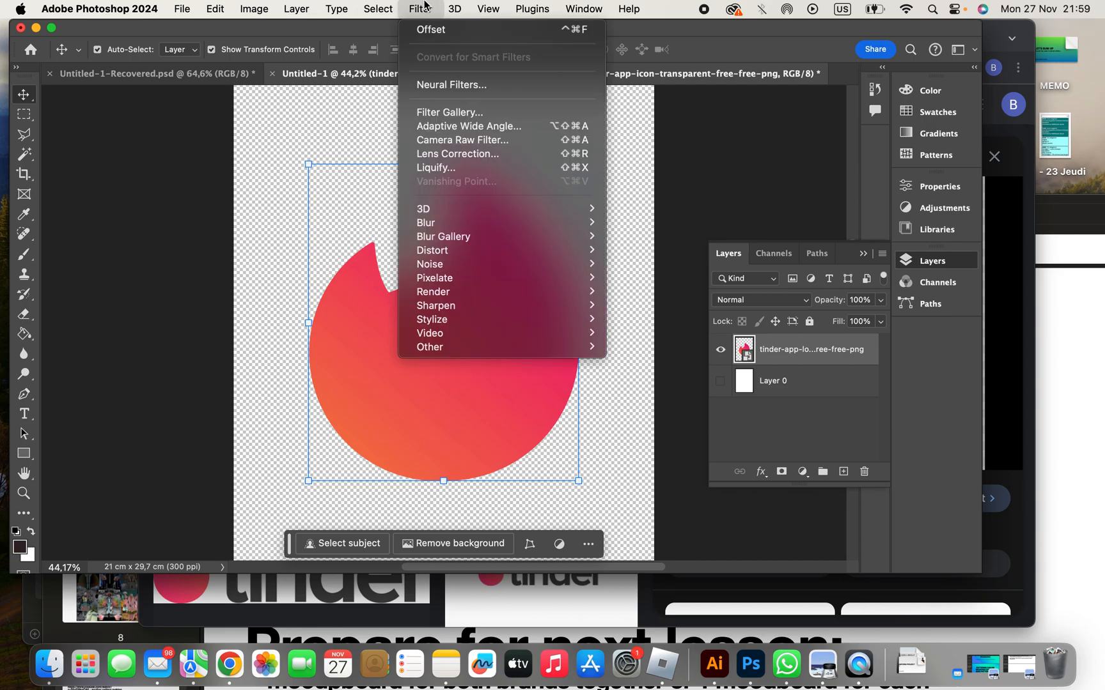
pyautogui.moveTo(377, 13)
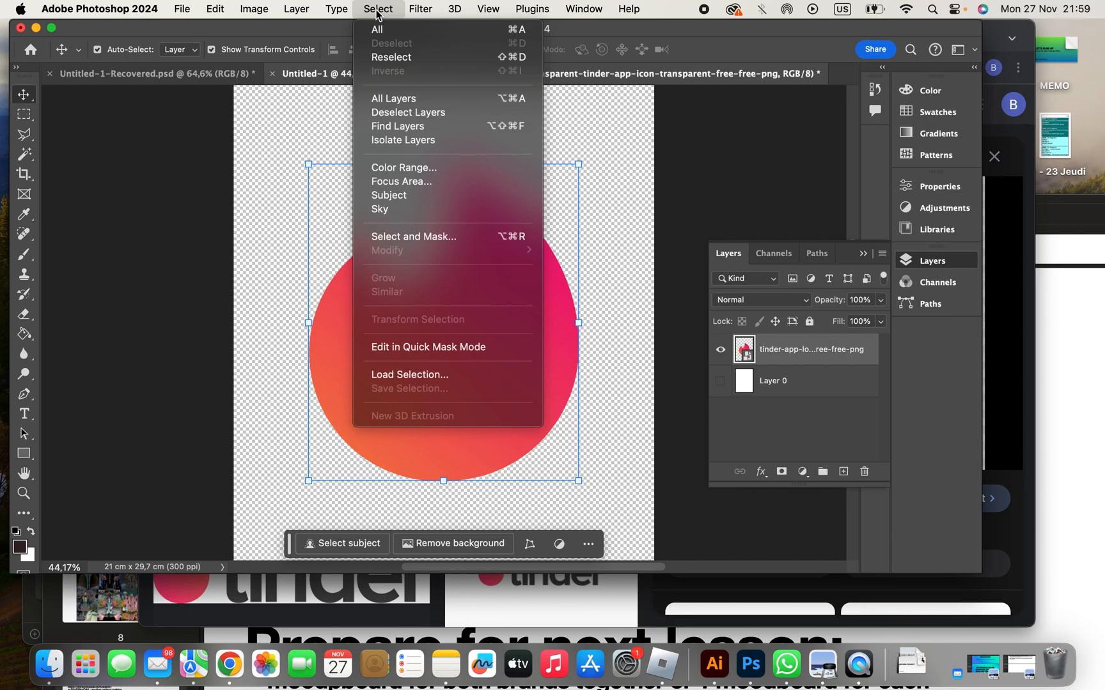
pyautogui.moveTo(488, 14)
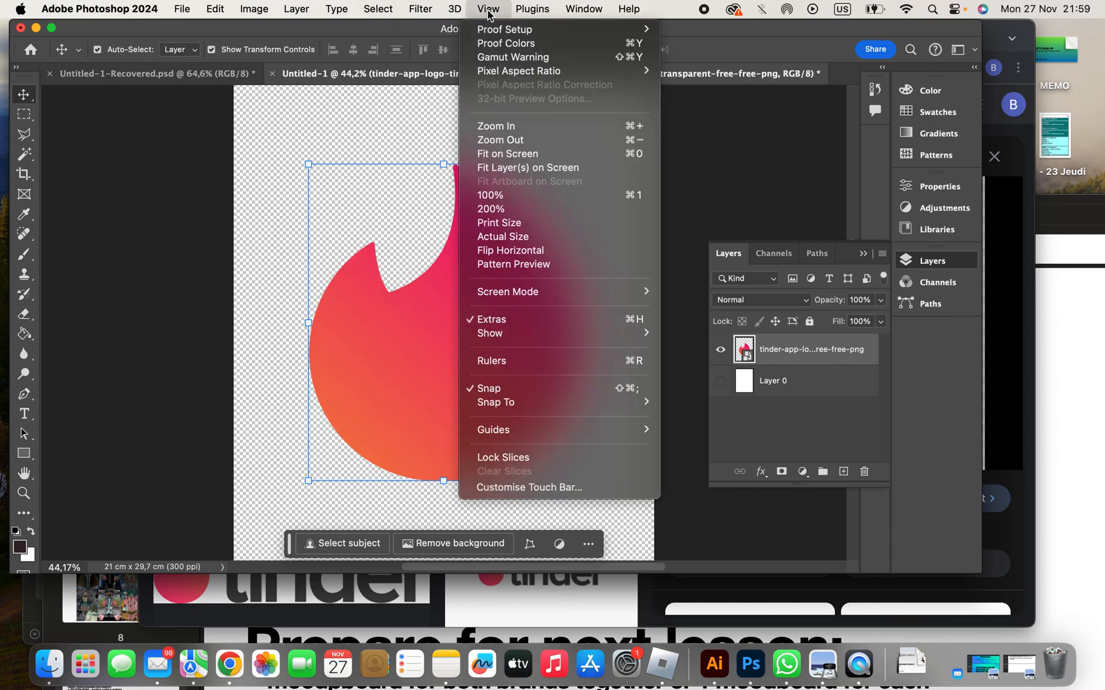
pyautogui.click(523, 265)
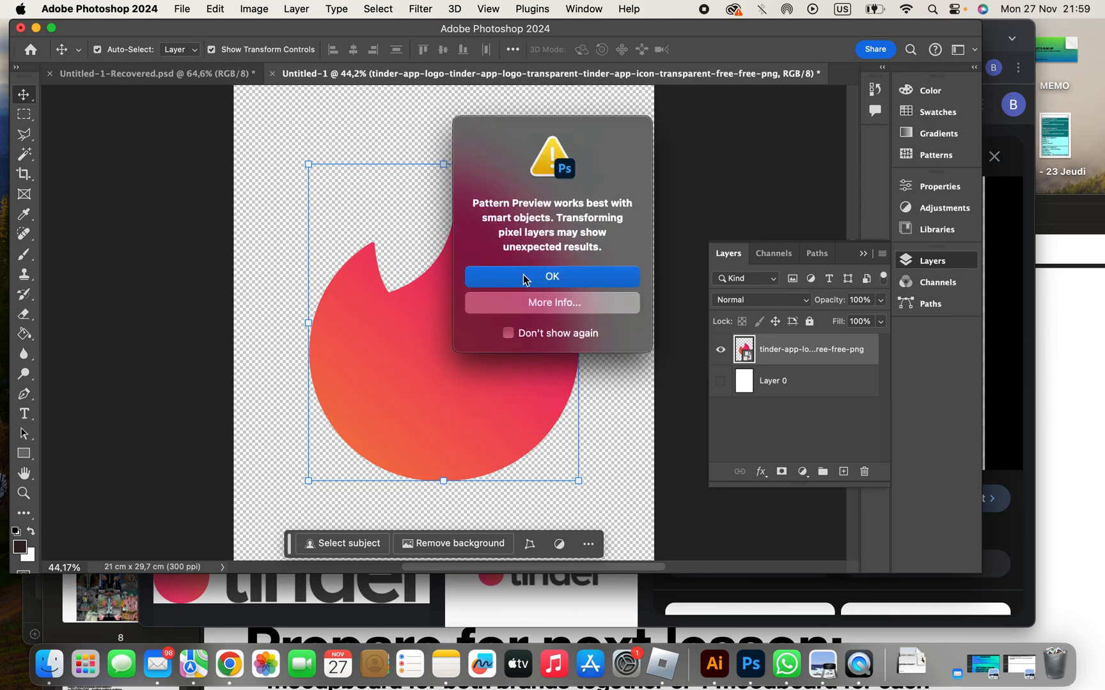
pyautogui.click(522, 284)
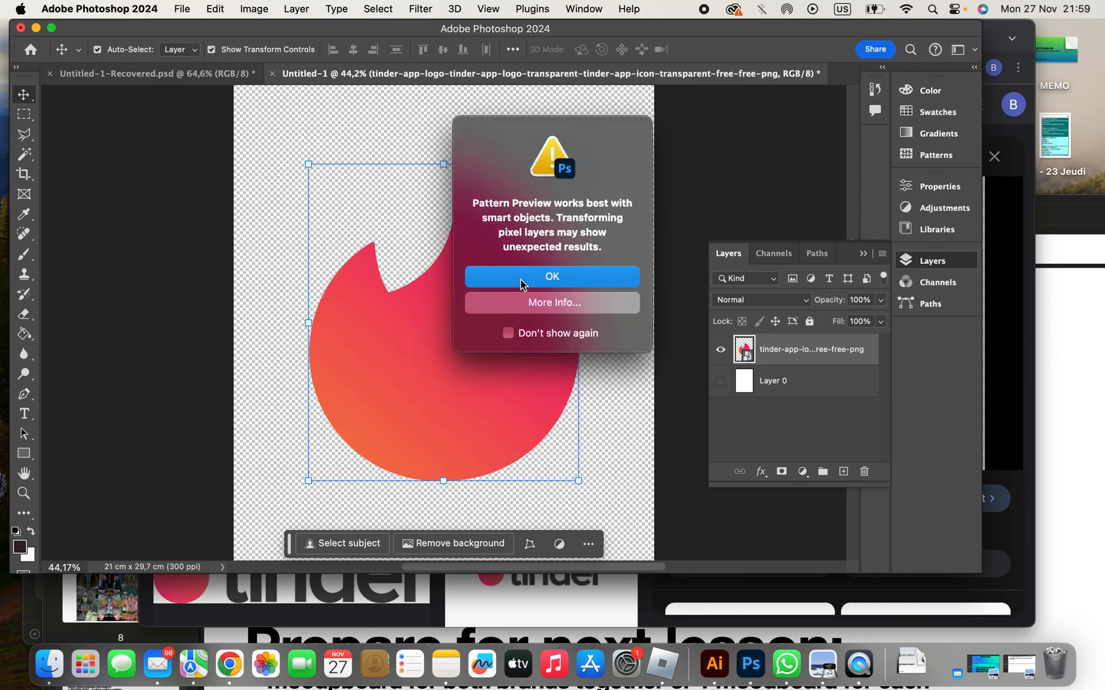
pyautogui.scroll(-3, 551, 281)
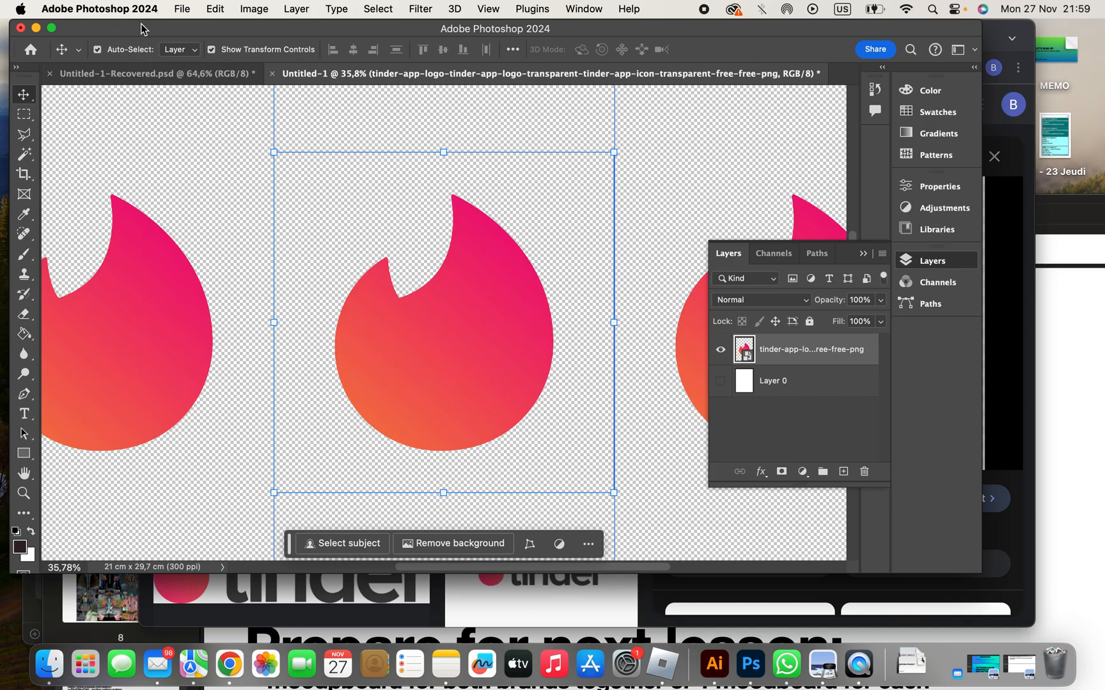
# - Create a new 40 x 40 centimeter document at 300 pixels/inch with a white background
pyautogui.click(190, 8)
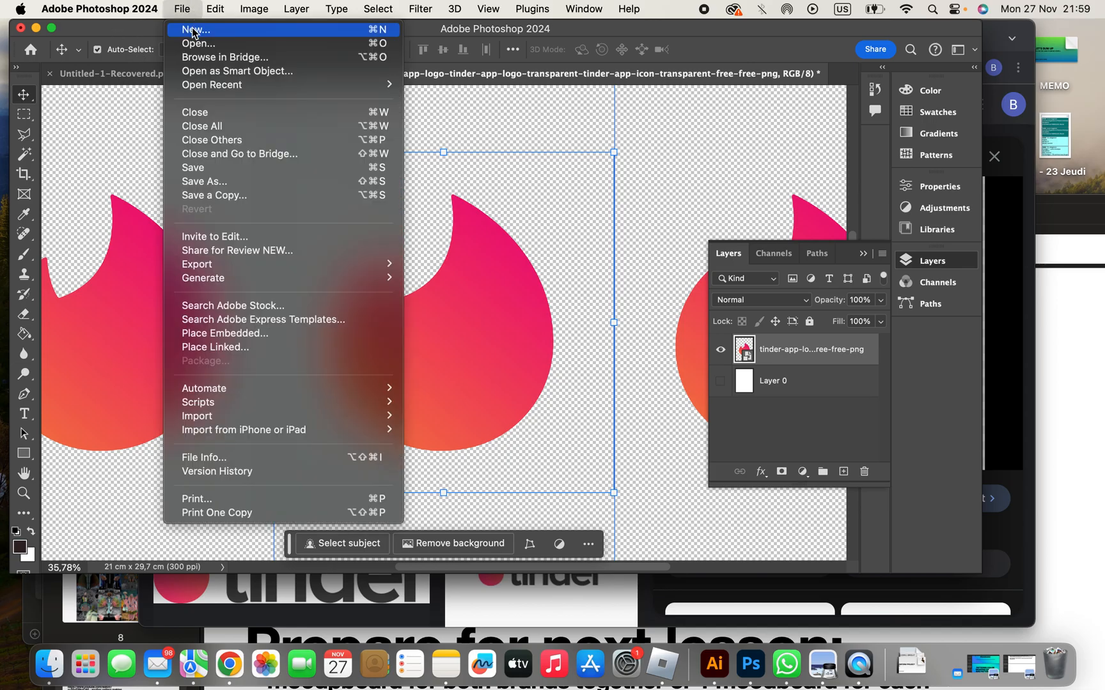
pyautogui.click(194, 32)
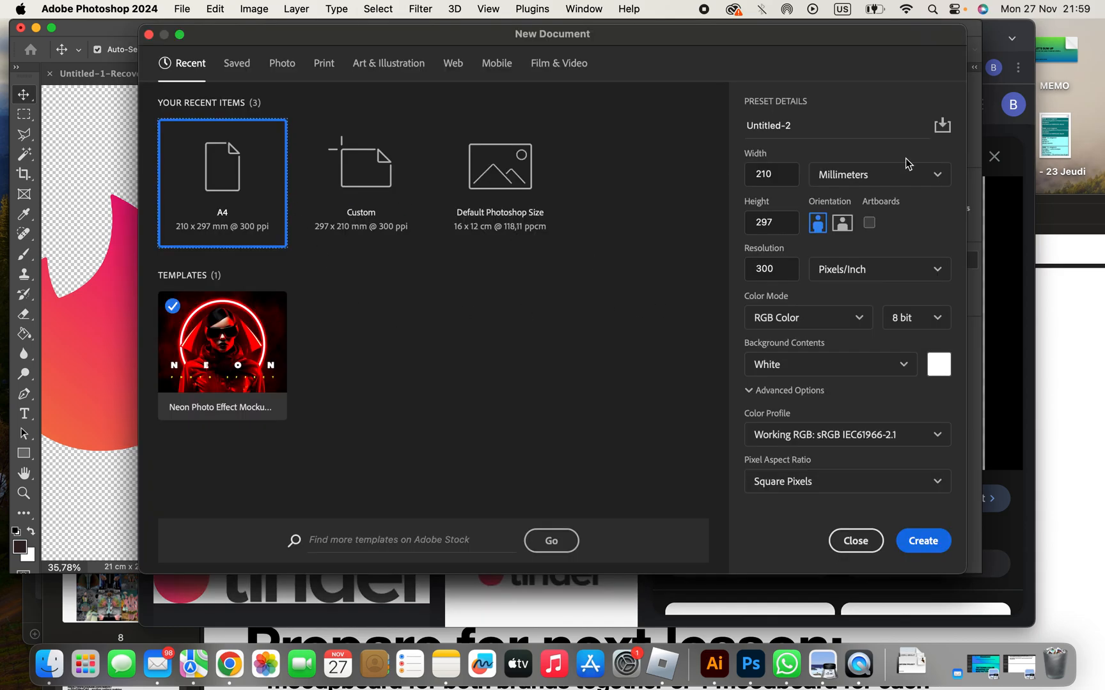
pyautogui.click(870, 176)
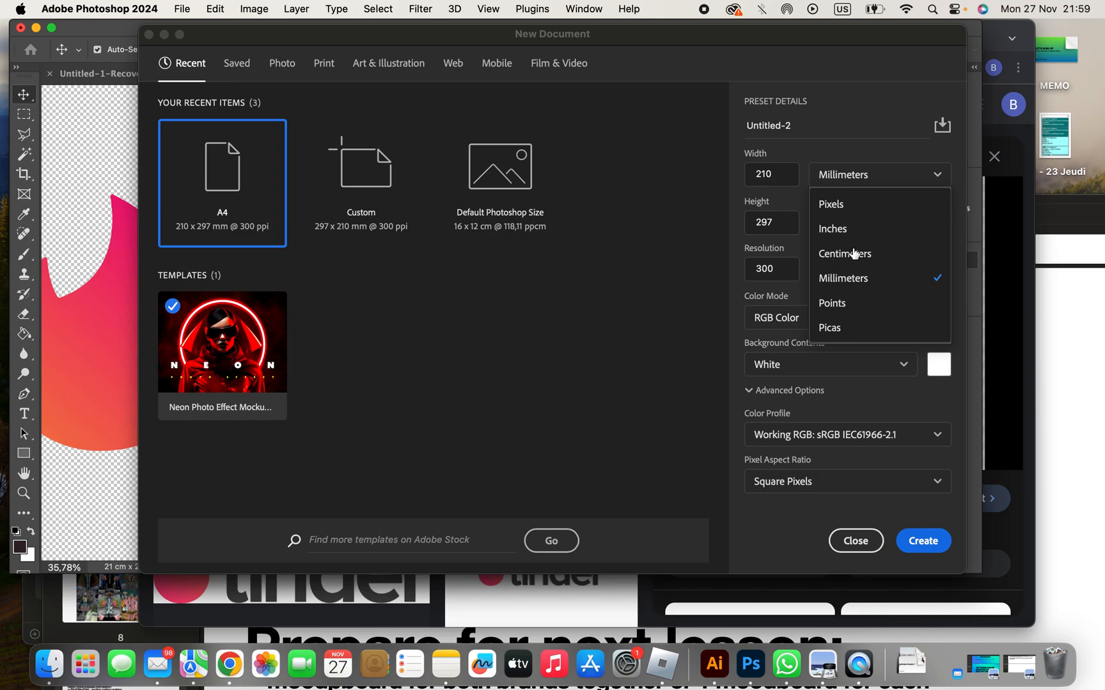
pyautogui.click(852, 125)
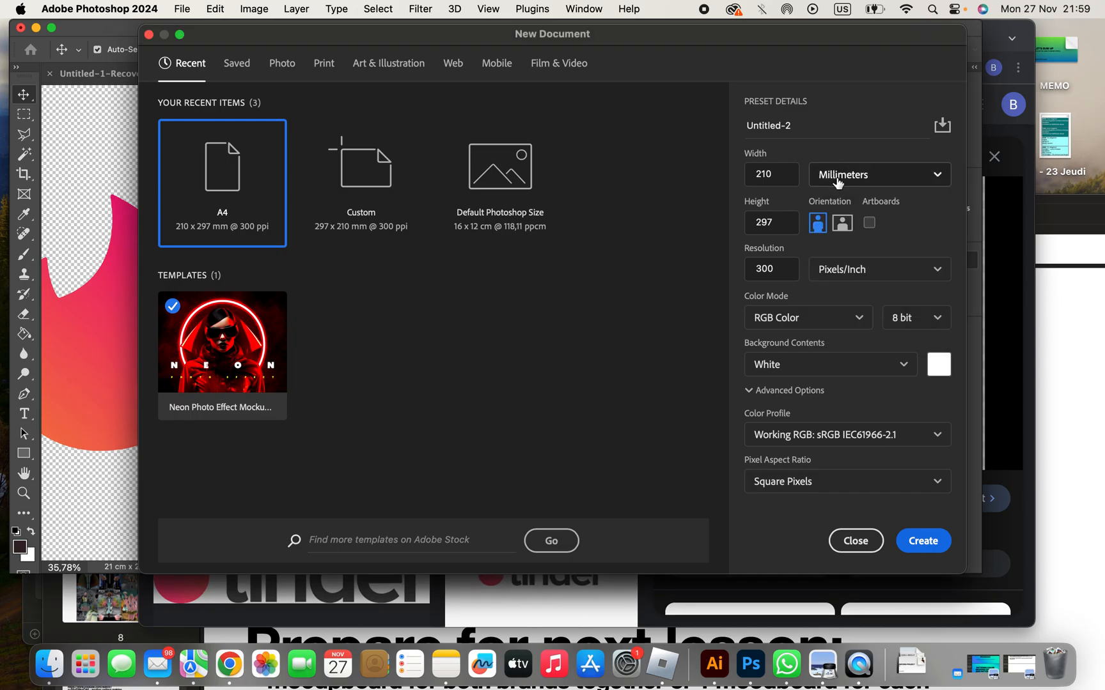
pyautogui.click(839, 182)
pyautogui.click(840, 255)
pyautogui.write('4')
pyautogui.press('Tab')
pyautogui.write('4')
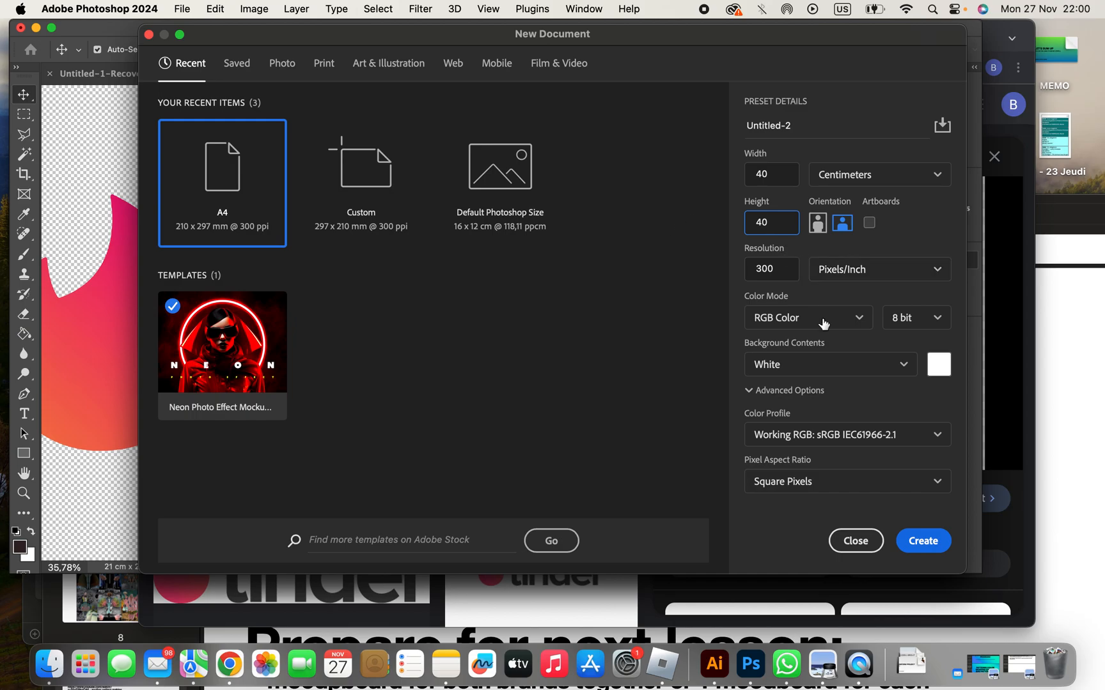
pyautogui.click(924, 540)
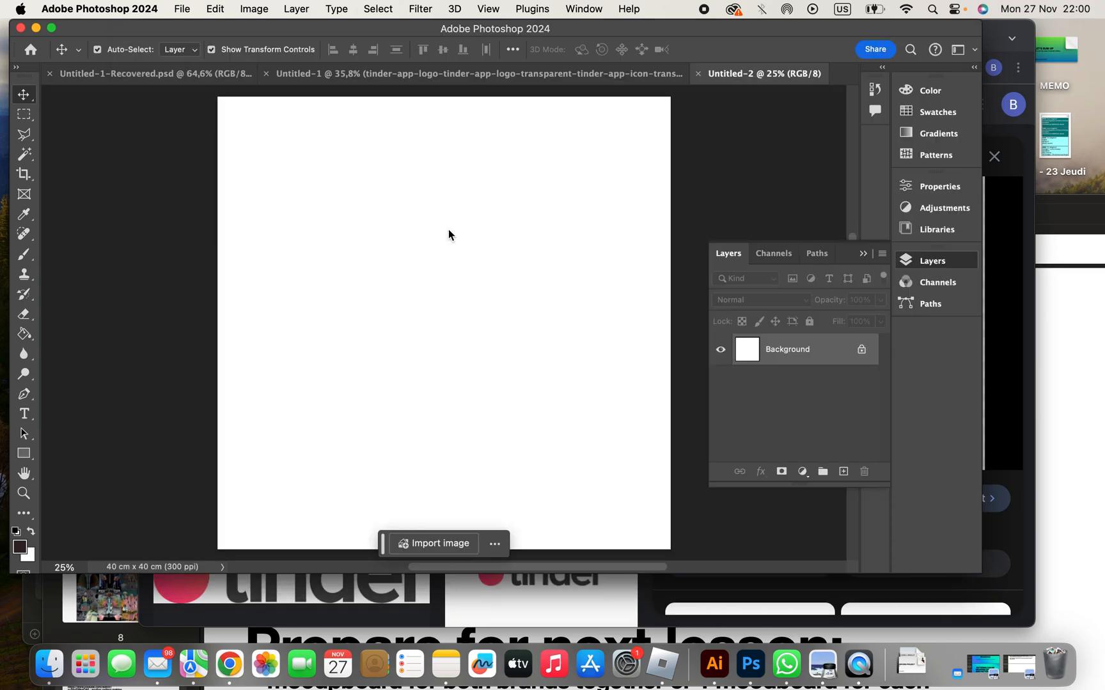
# - Copy the flame logo from the Untitled-1 document into the blank 40 x 40 cm document
pyautogui.scroll(-3, 445, 437)
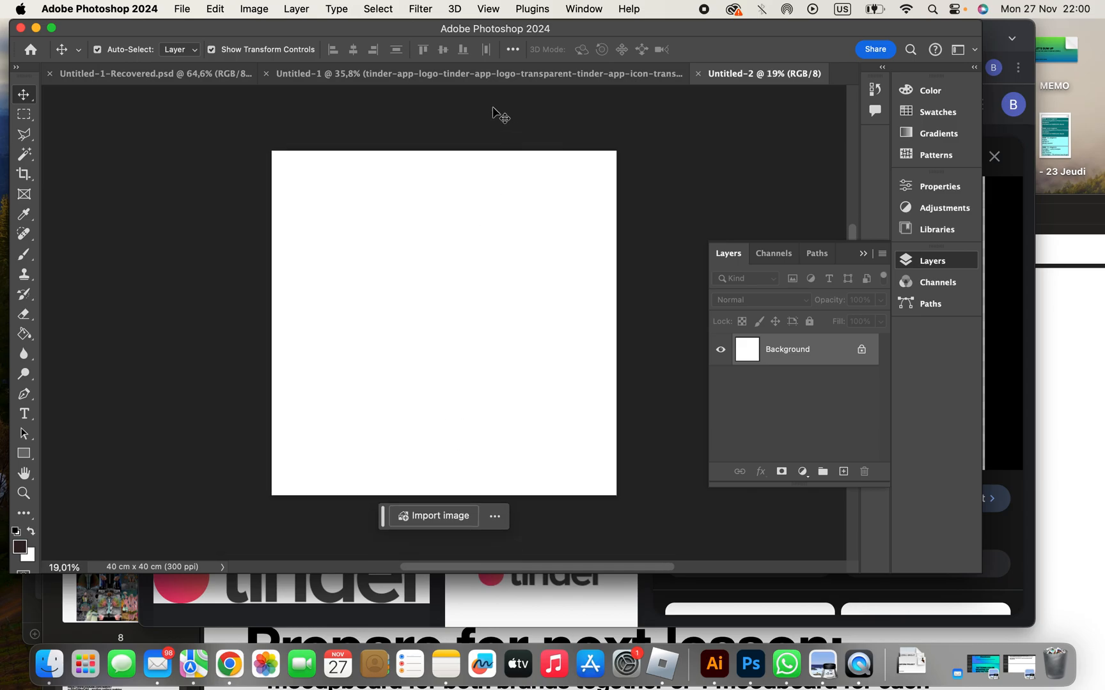
pyautogui.click(496, 76)
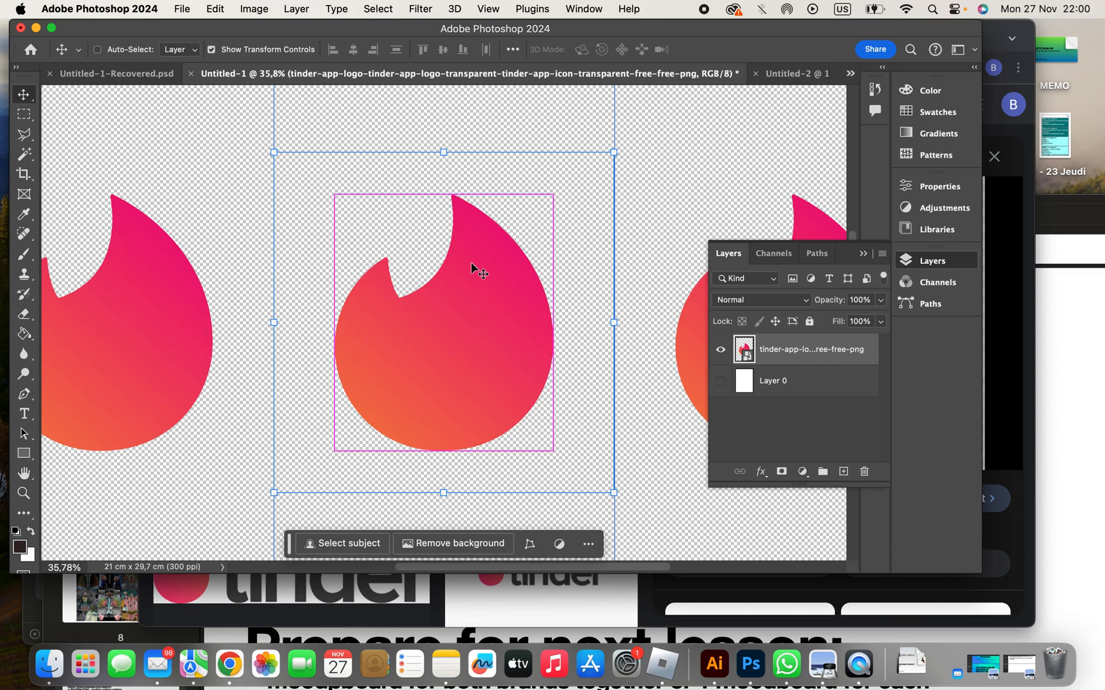
pyautogui.click(781, 72)
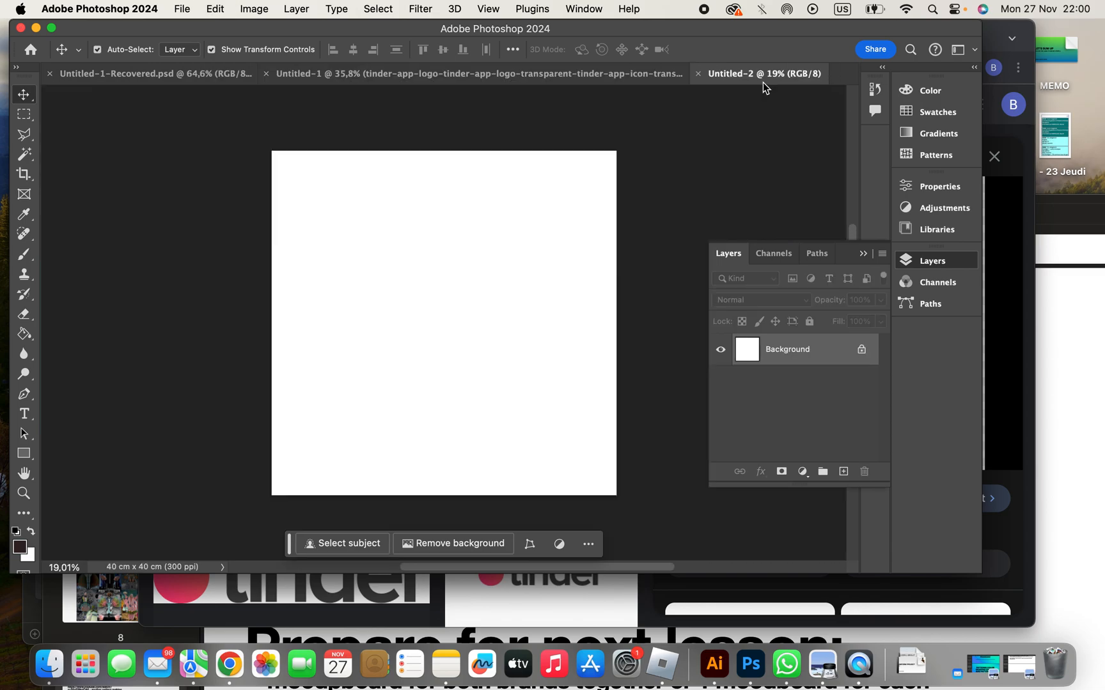
pyautogui.press('super+v')
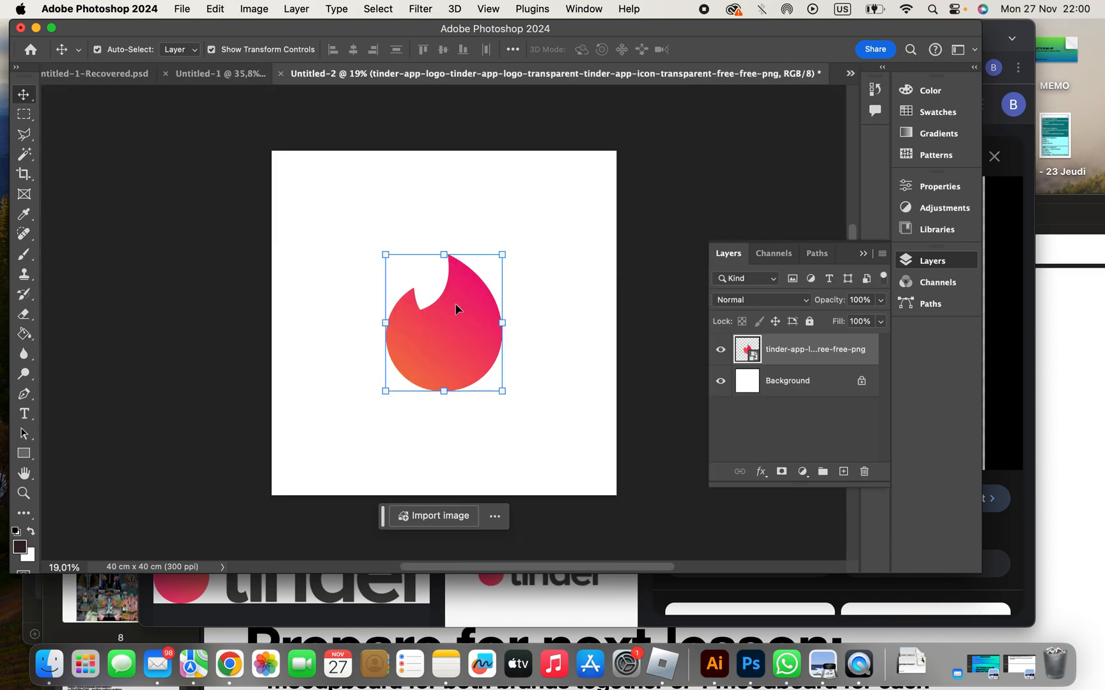
# - Enable Pattern Preview for the 40 x 40 cm flame document and accept the smart object notice
pyautogui.click(491, 8)
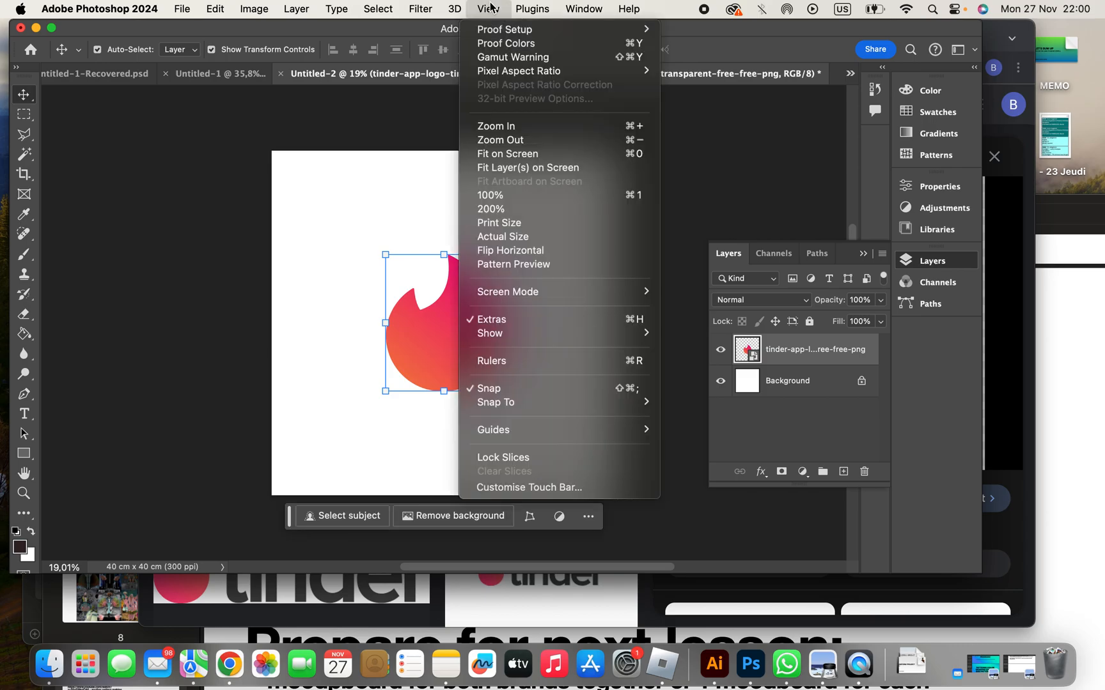
pyautogui.click(502, 266)
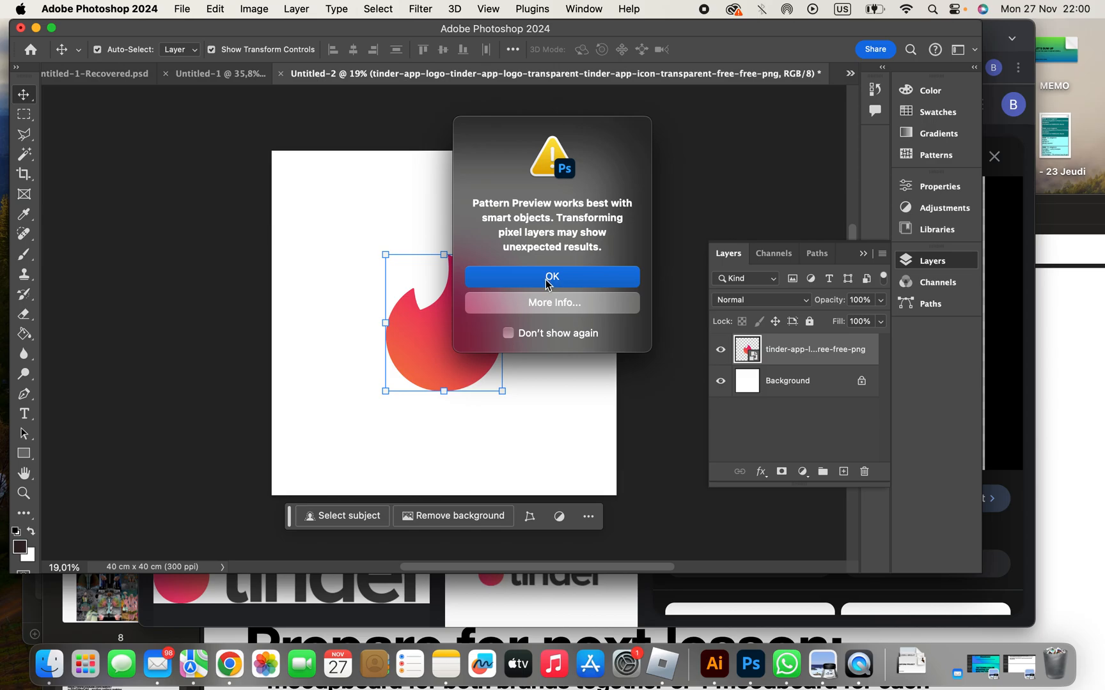
pyautogui.press('Return')
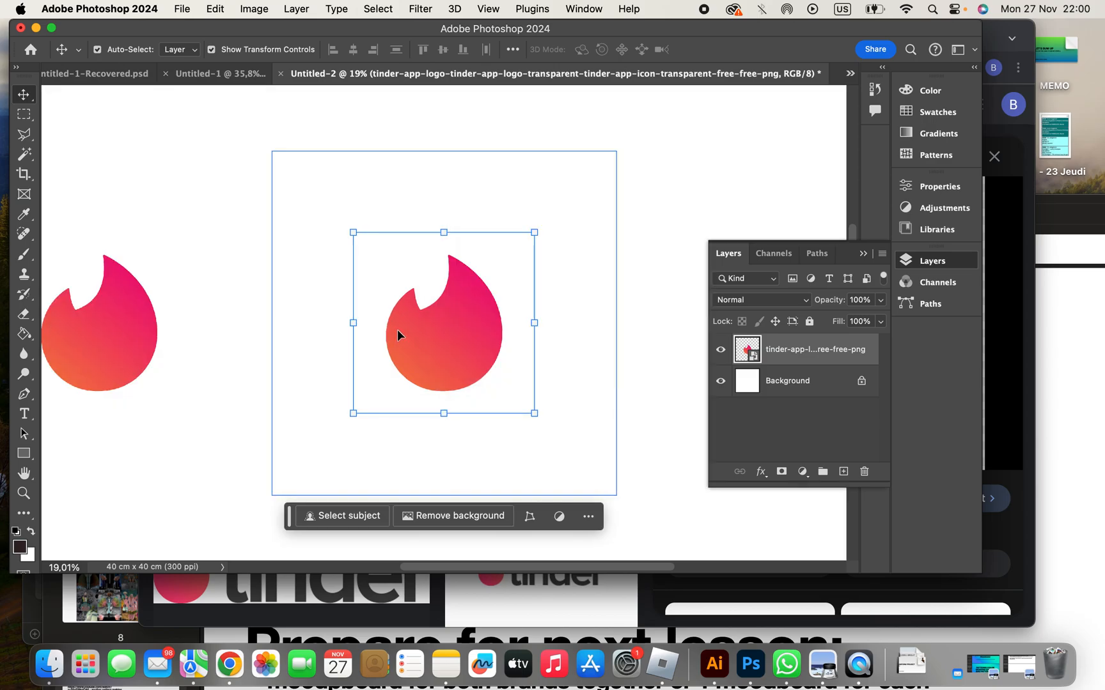
# - Duplicate the flame twice and place one copy in the tile's upper-left area, above the central flame
pyautogui.scroll(-3, 397, 329)
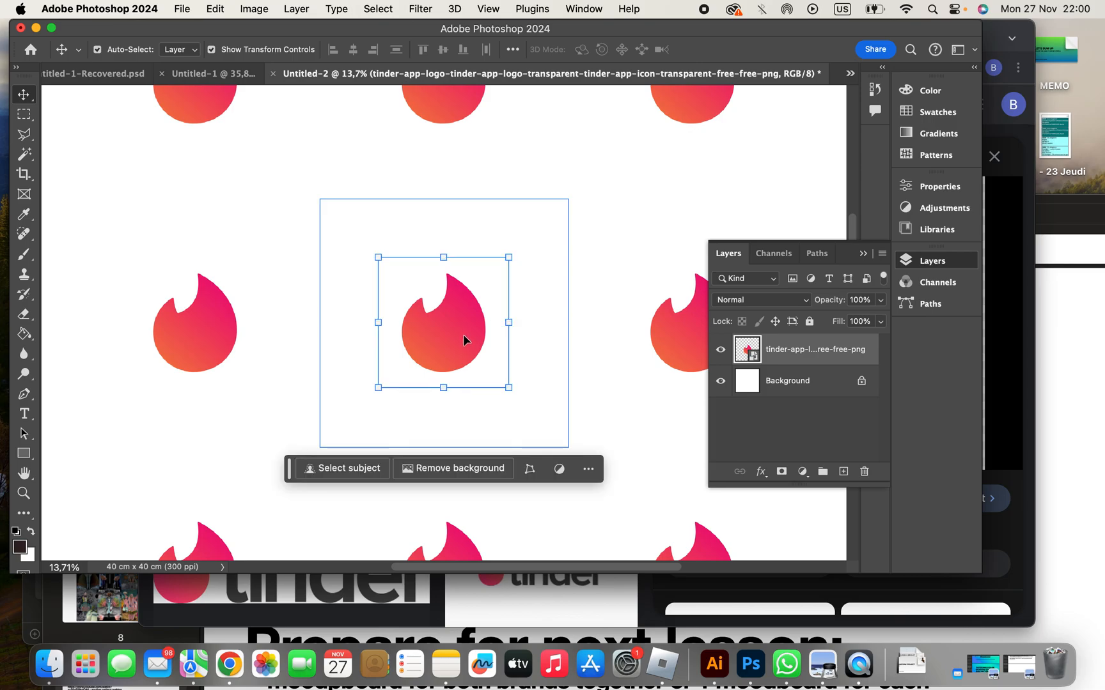
pyautogui.moveTo(463, 335); pyautogui.dragTo(441, 343)
pyautogui.click(441, 343)
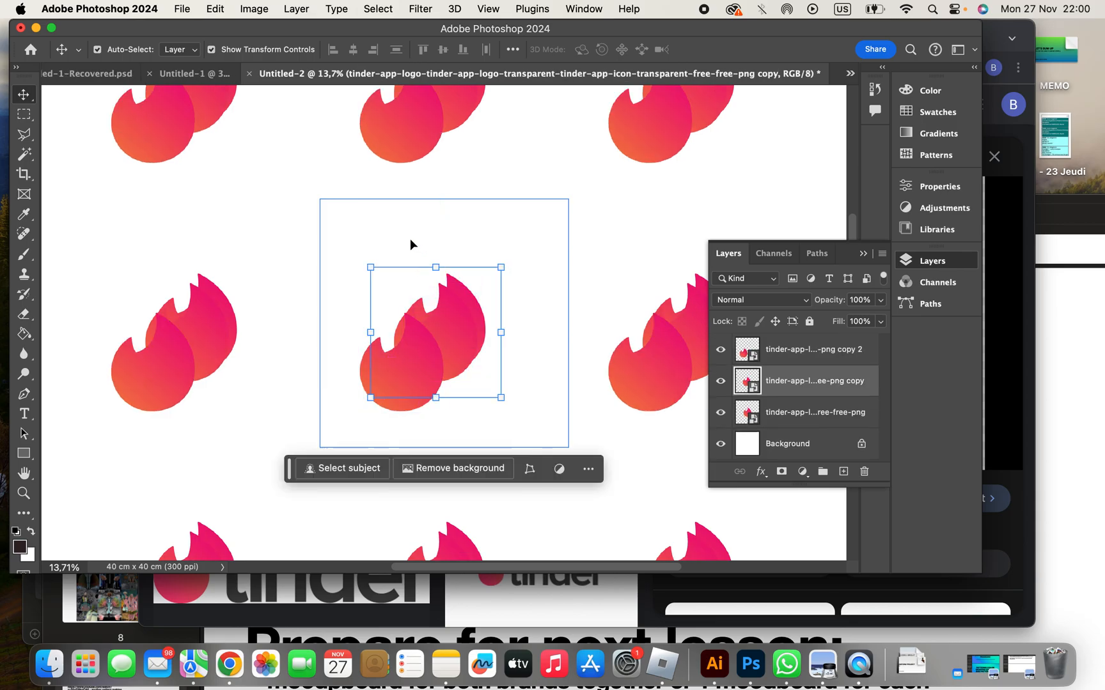
pyautogui.moveTo(410, 238); pyautogui.dragTo(419, 248)
pyautogui.moveTo(456, 314); pyautogui.dragTo(444, 315)
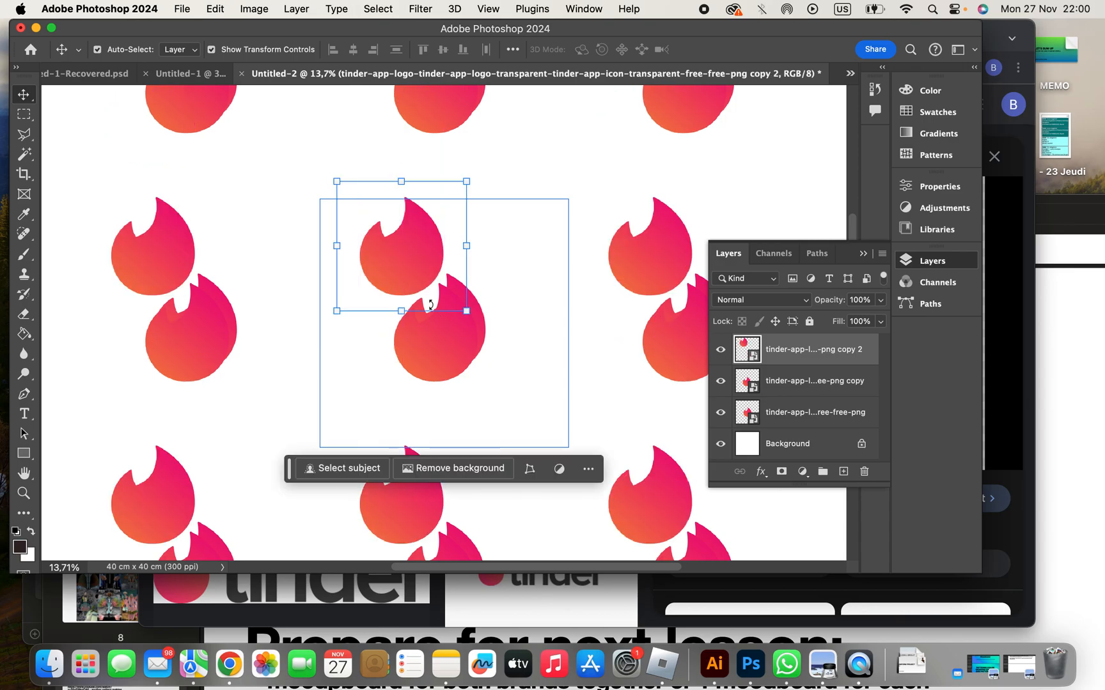
# - Rotate the upper-left flame copy about 23 degrees counterclockwise and apply the transform
pyautogui.hotkey('ctrl', 't')
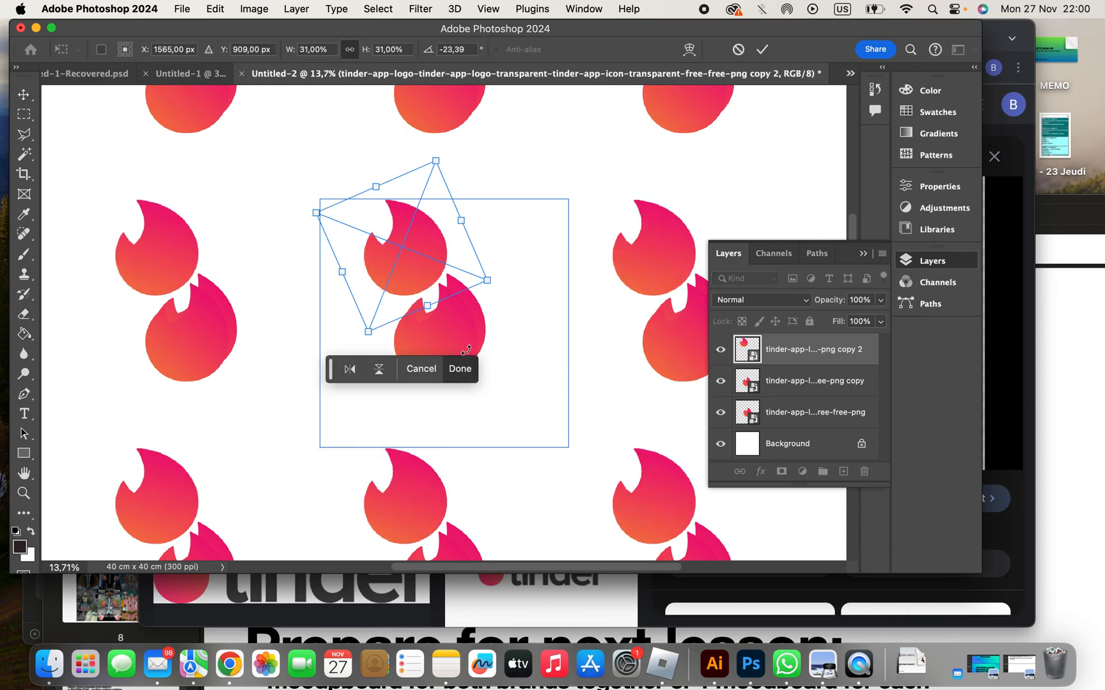
pyautogui.press('Return')
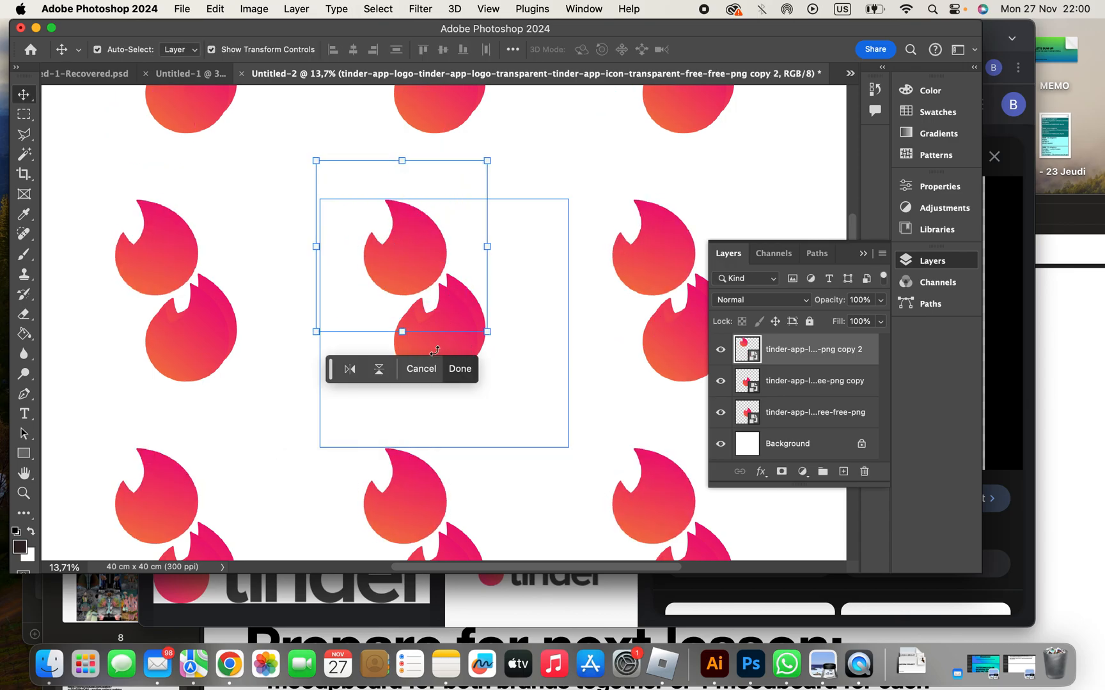
pyautogui.click(449, 365)
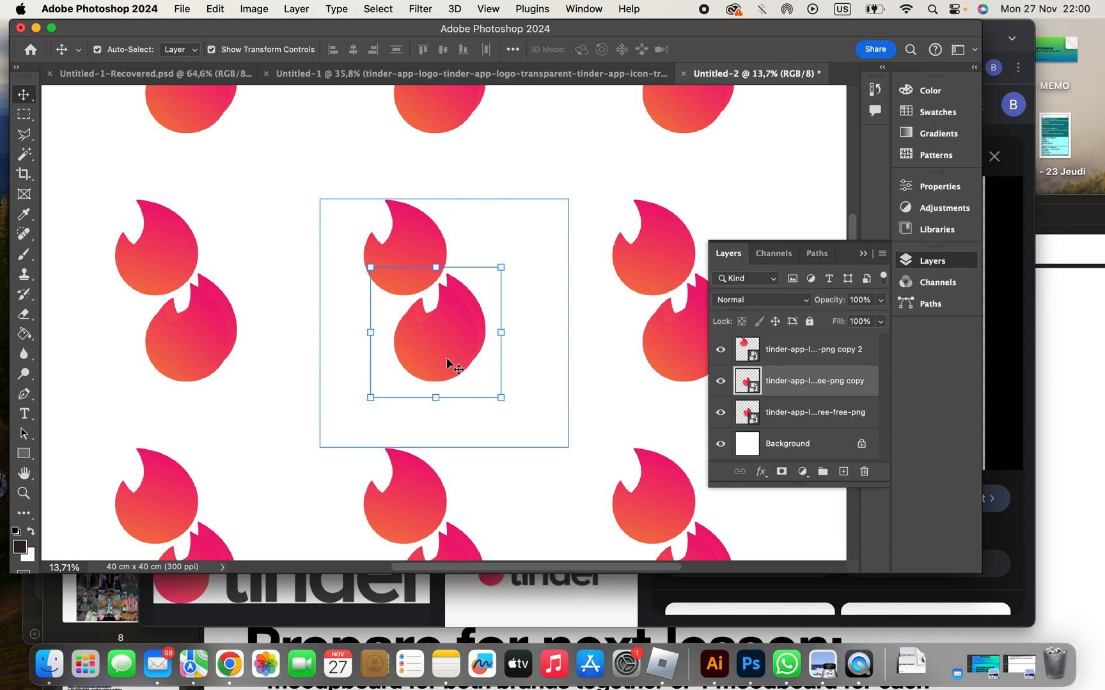
# - Move the other flame copy onto the tile's lower-right corner and rotate it about 18 degrees clockwise
pyautogui.moveTo(517, 398); pyautogui.dragTo(631, 381)
pyautogui.moveTo(459, 372); pyautogui.dragTo(550, 458)
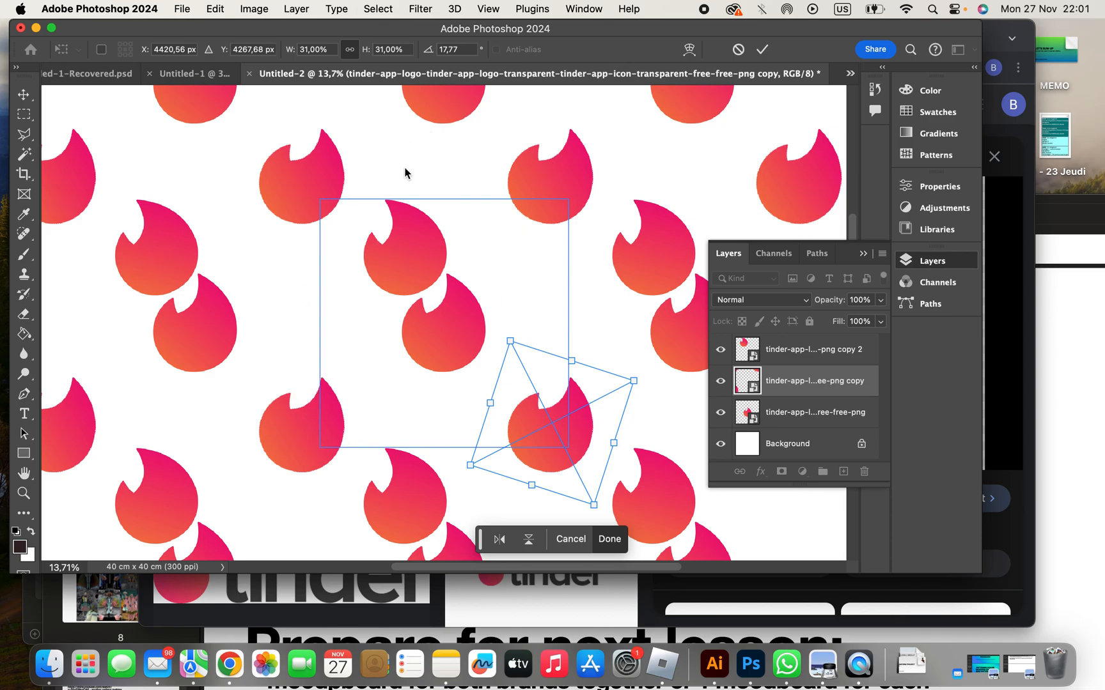
pyautogui.press('Return')
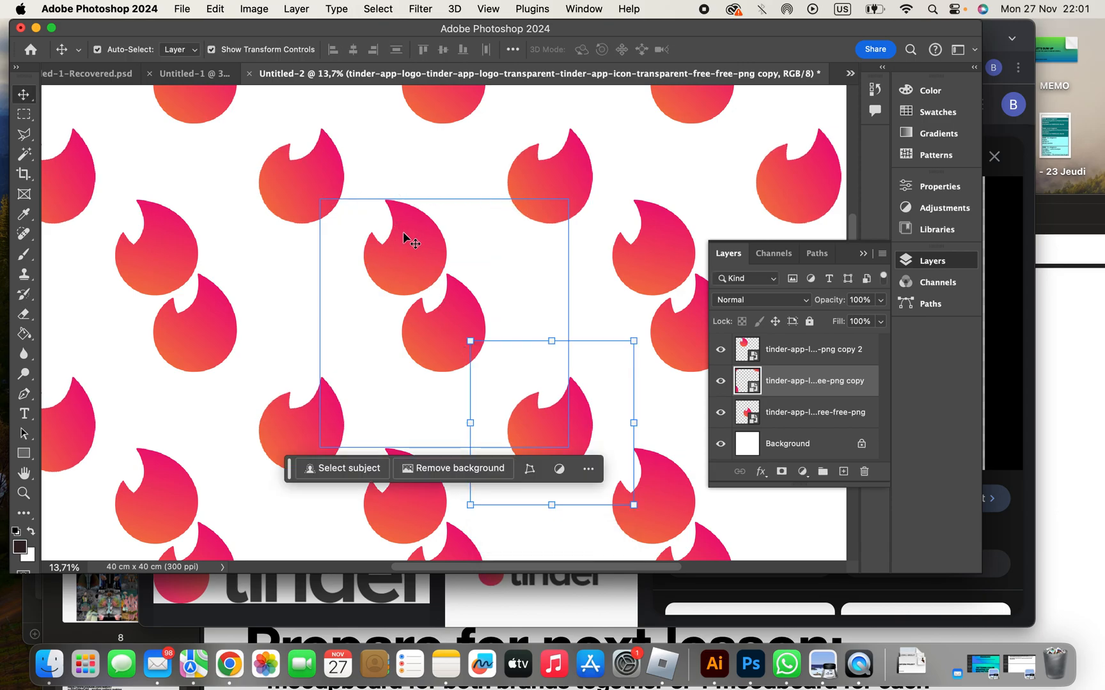
# - Move the counterclockwise-tilted flame across the tile's top edge and place a duplicate of it across the left edge
pyautogui.click(413, 210)
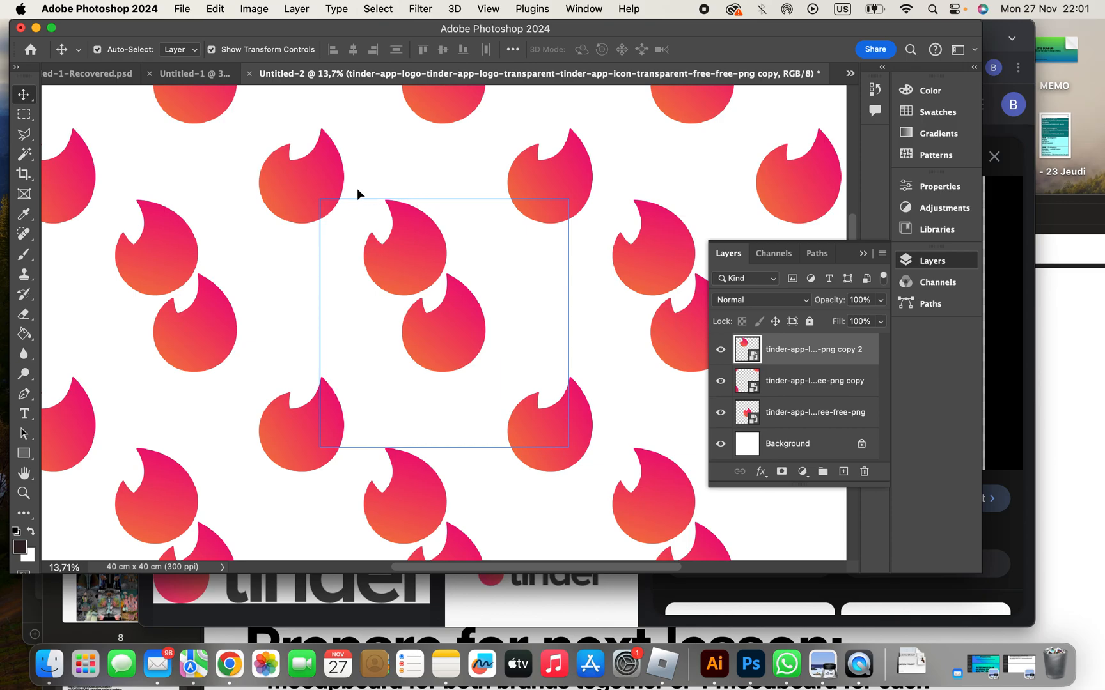
pyautogui.moveTo(429, 216); pyautogui.dragTo(315, 312)
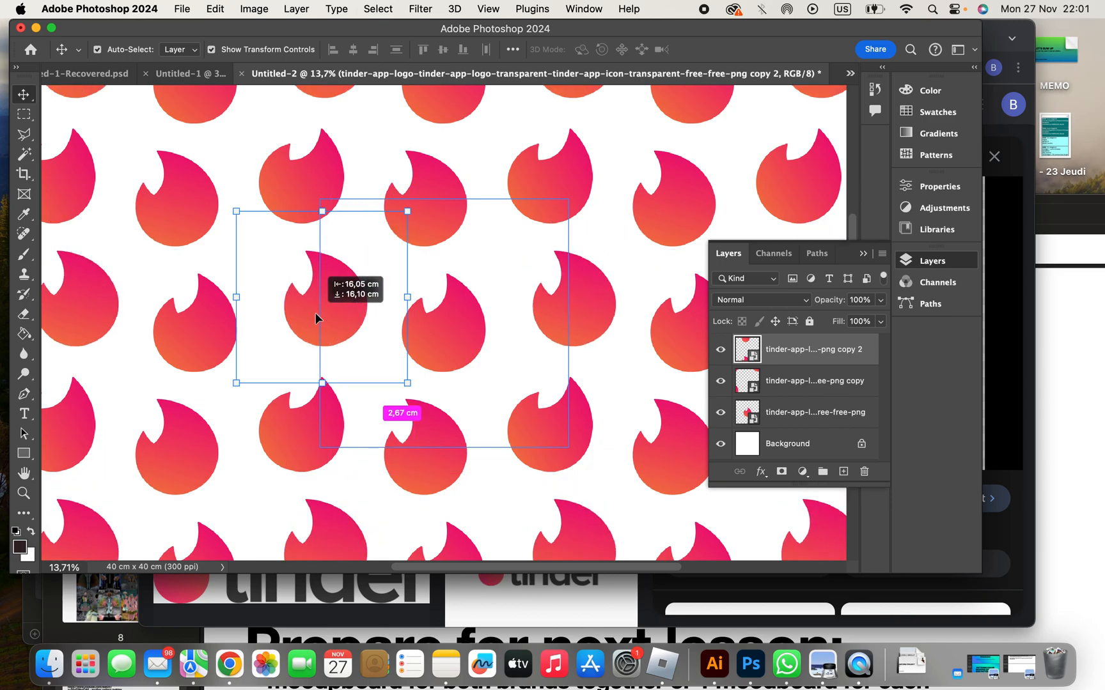
pyautogui.click(513, 258)
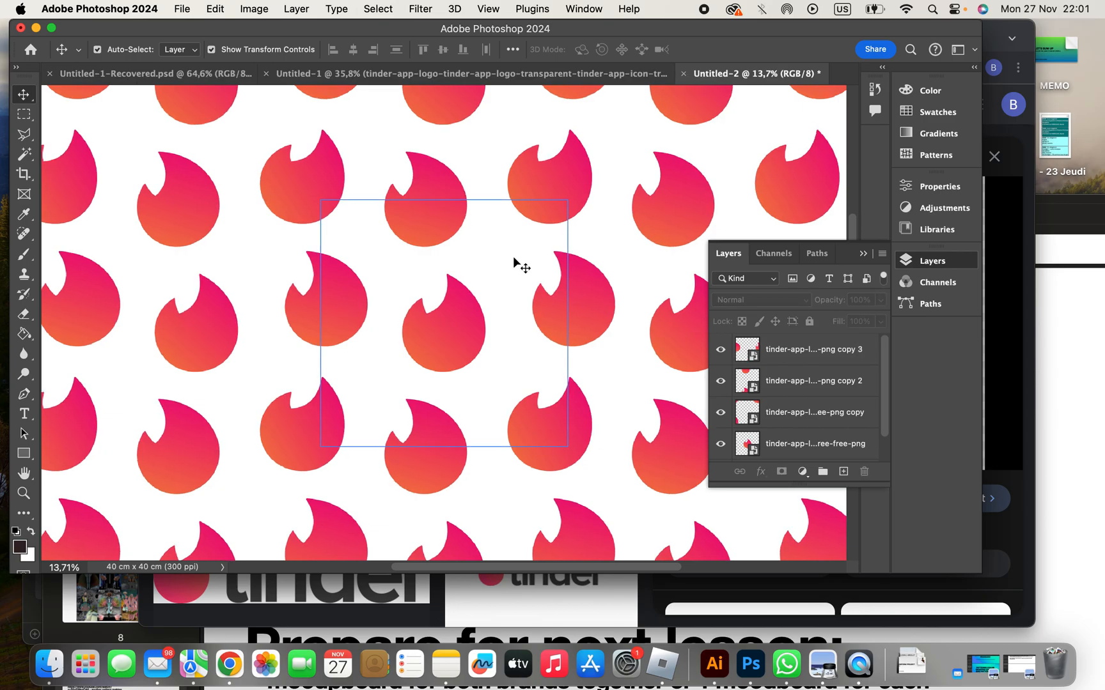
pyautogui.press('super+minus')
pyautogui.press('super+minus')
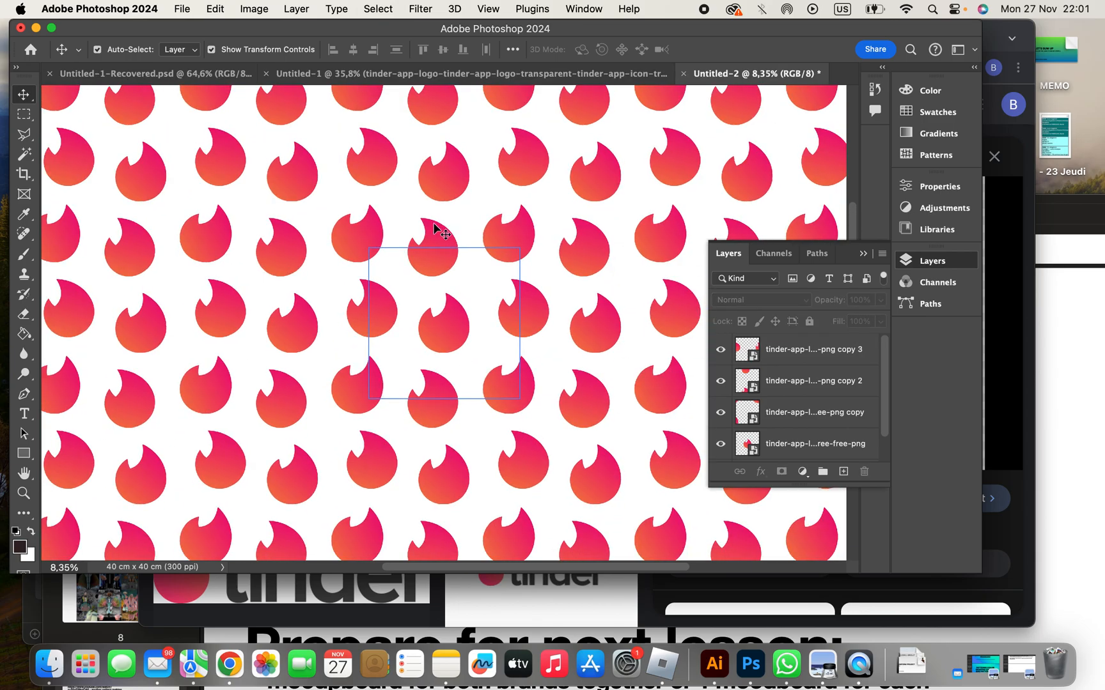
# - Define the flame tile as a new pattern named "tinder 1"
pyautogui.click(254, 9)
pyautogui.click(216, 9)
pyautogui.click(218, 9)
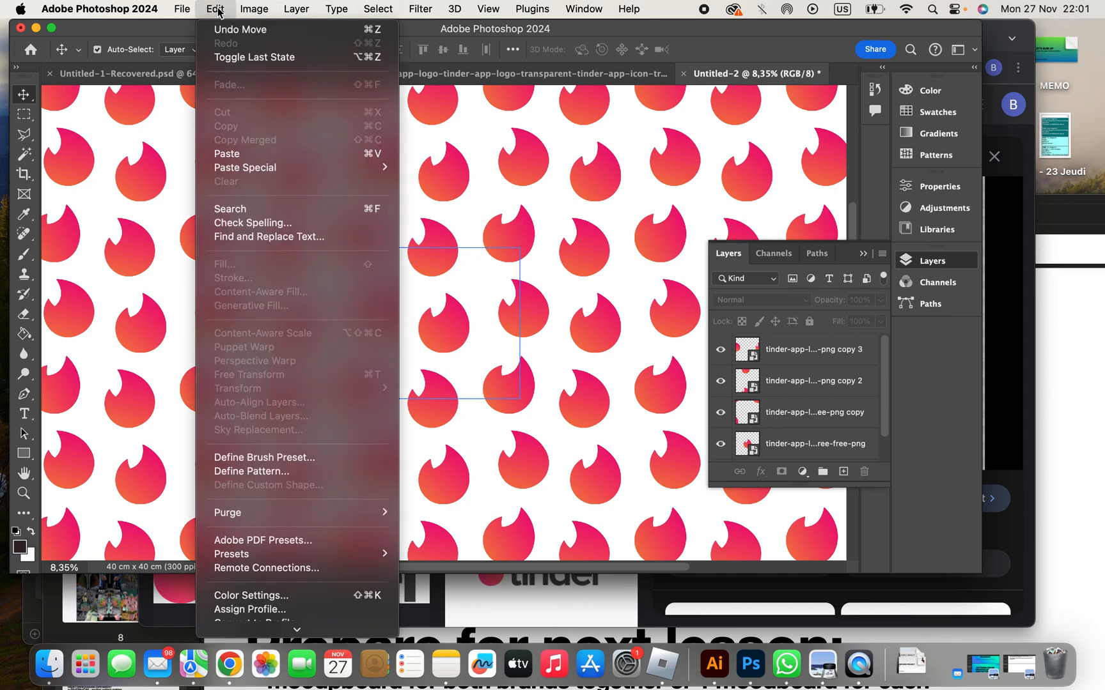
pyautogui.click(276, 473)
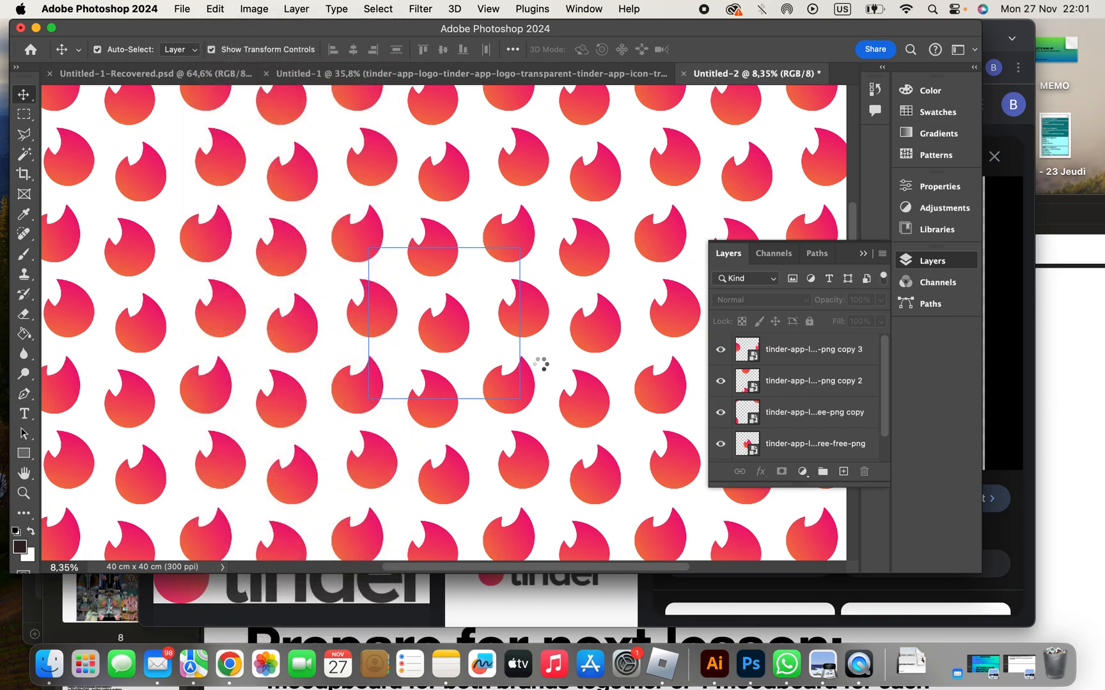
pyautogui.write('tinder 1')
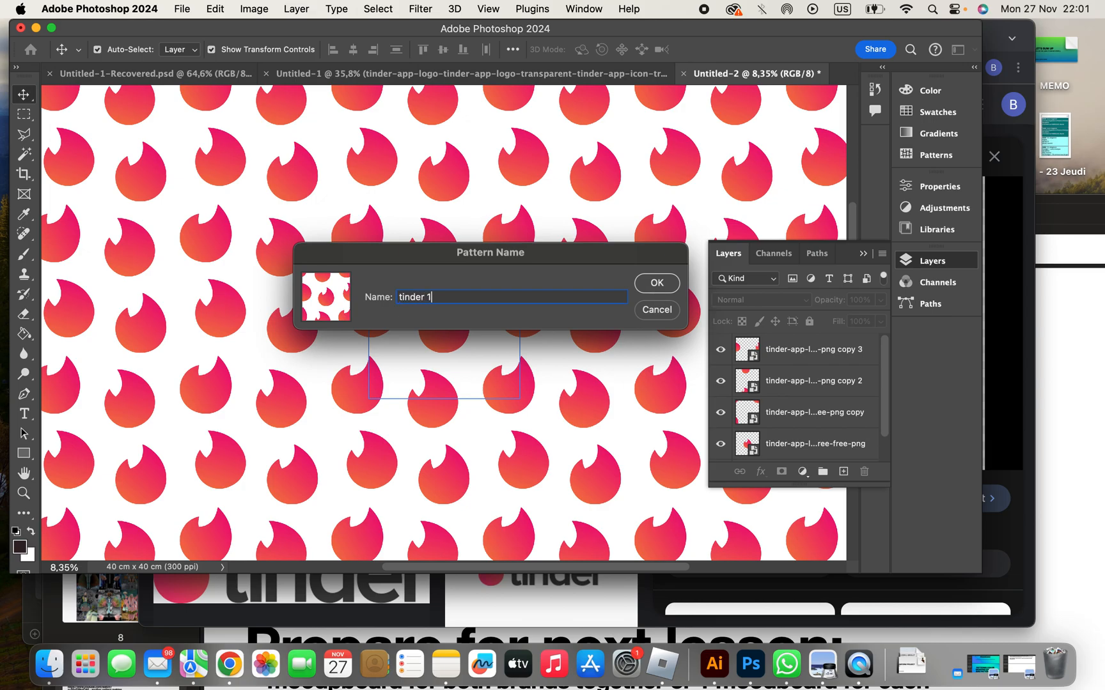
pyautogui.press('Return')
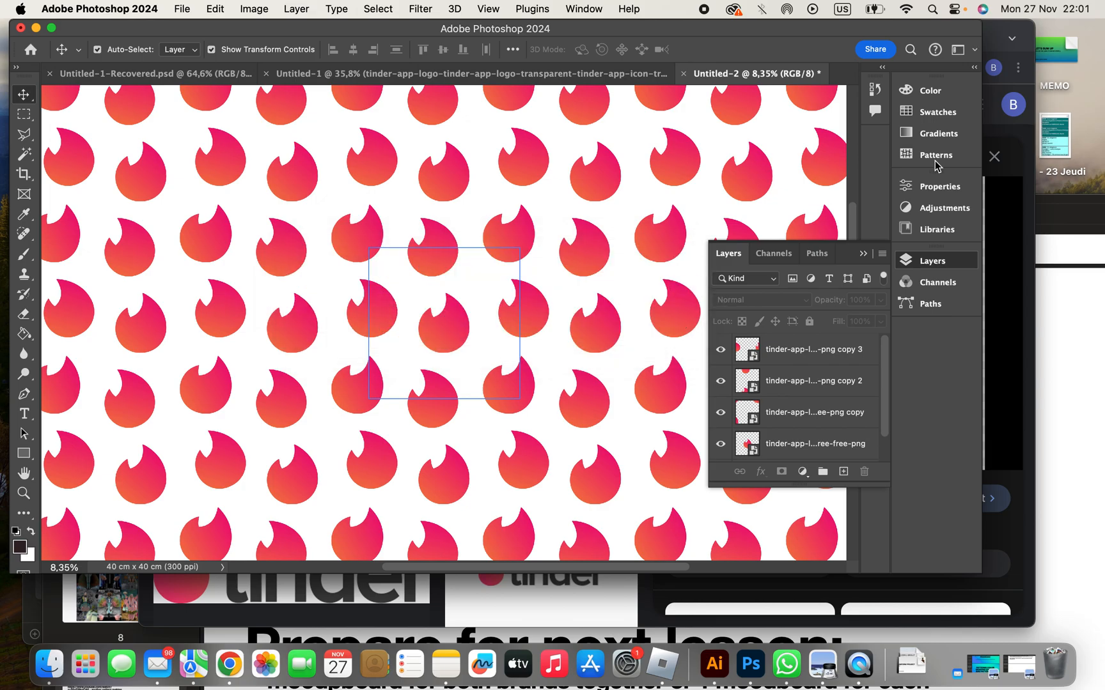
# - Display the saved pattern presets and turn off Pattern Preview
pyautogui.click(938, 116)
pyautogui.click(937, 156)
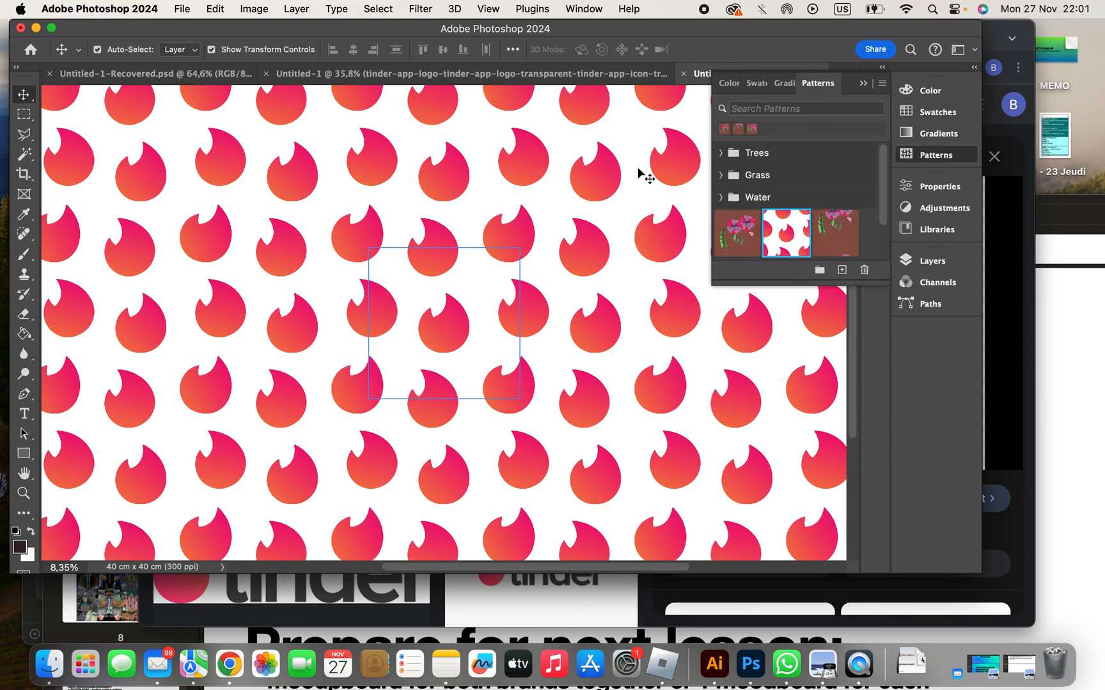
pyautogui.click(498, 8)
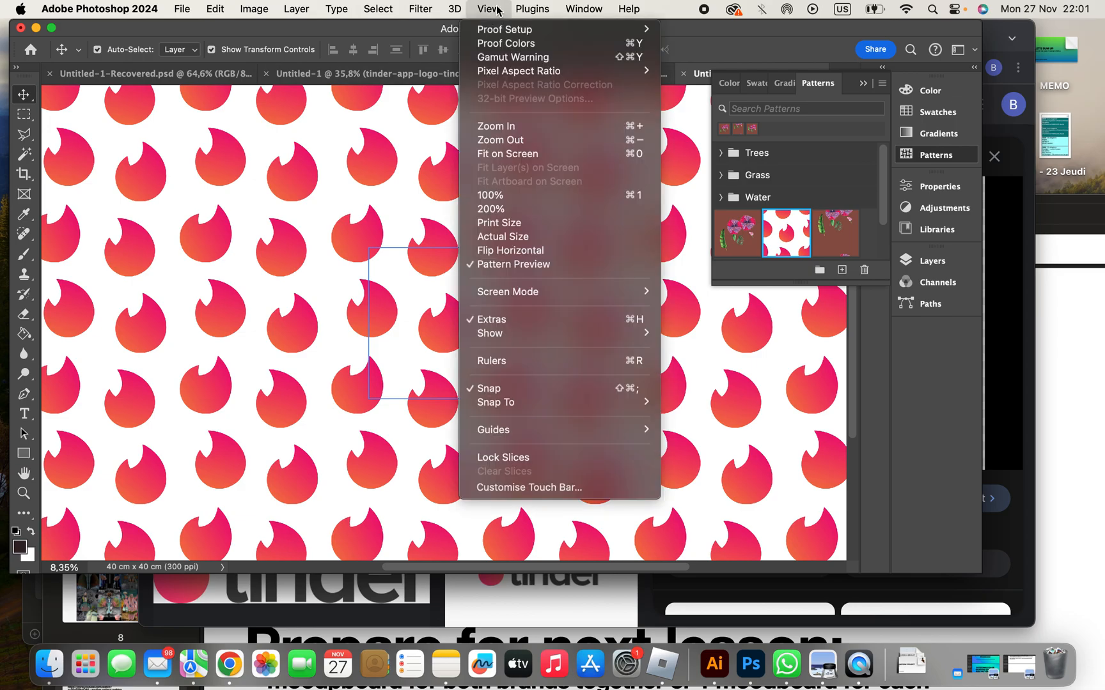
pyautogui.click(500, 268)
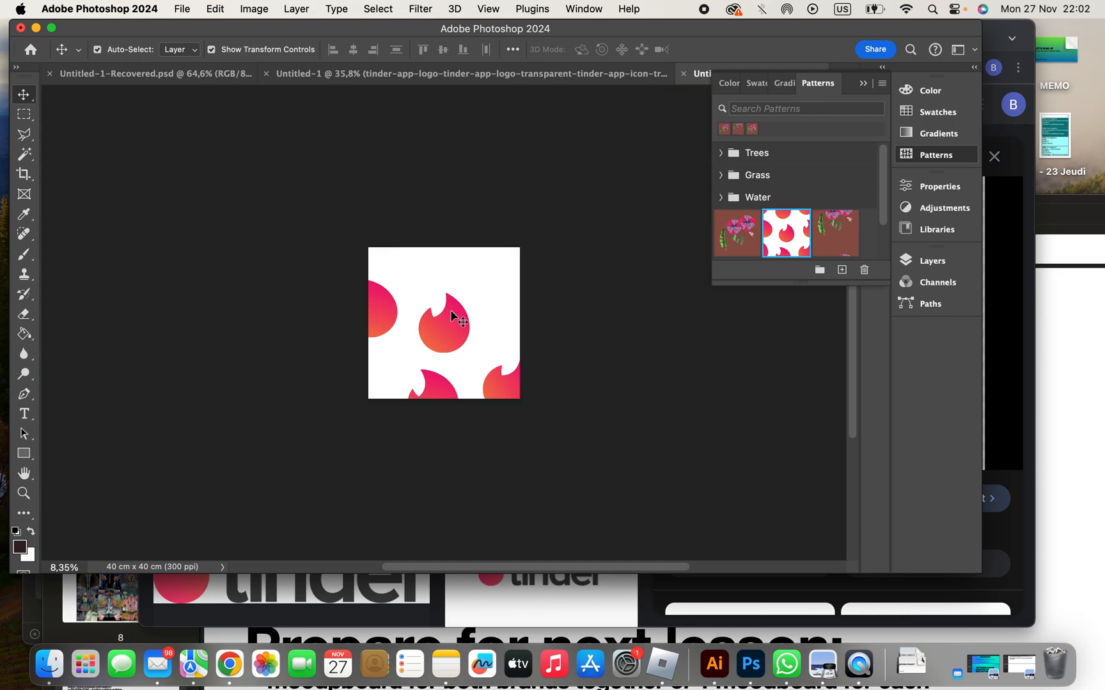
# - Select all the flame copies in the tile and delete them, keeping only the white background
pyautogui.click(442, 323)
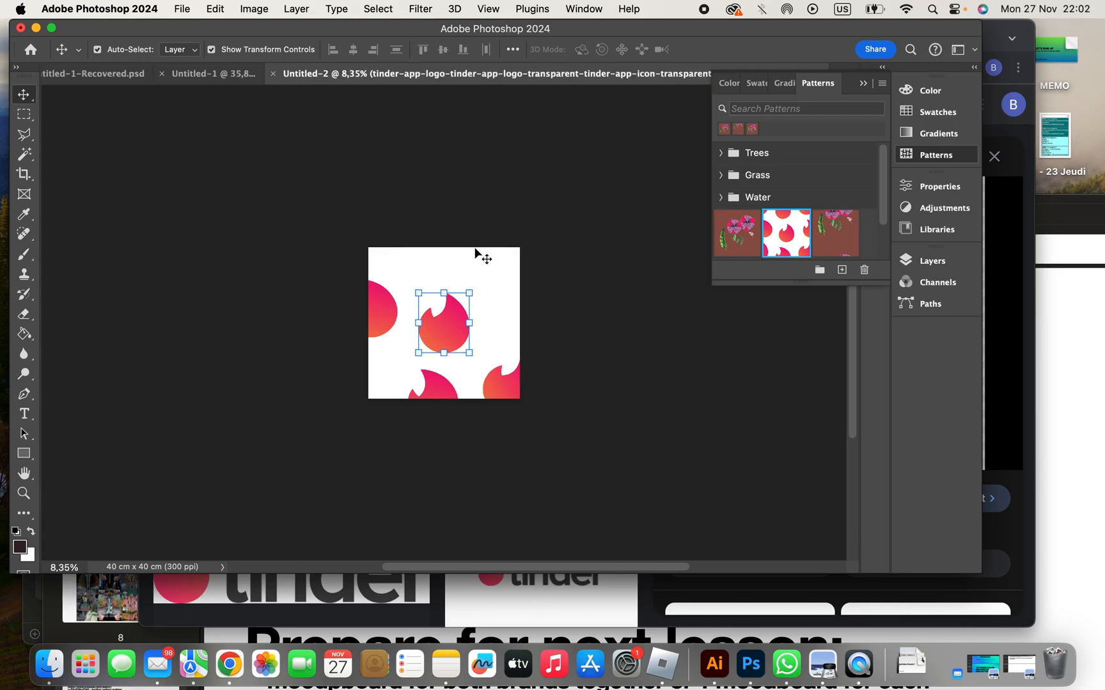
pyautogui.click(512, 331)
pyautogui.moveTo(391, 272); pyautogui.dragTo(525, 414)
pyautogui.press('Delete')
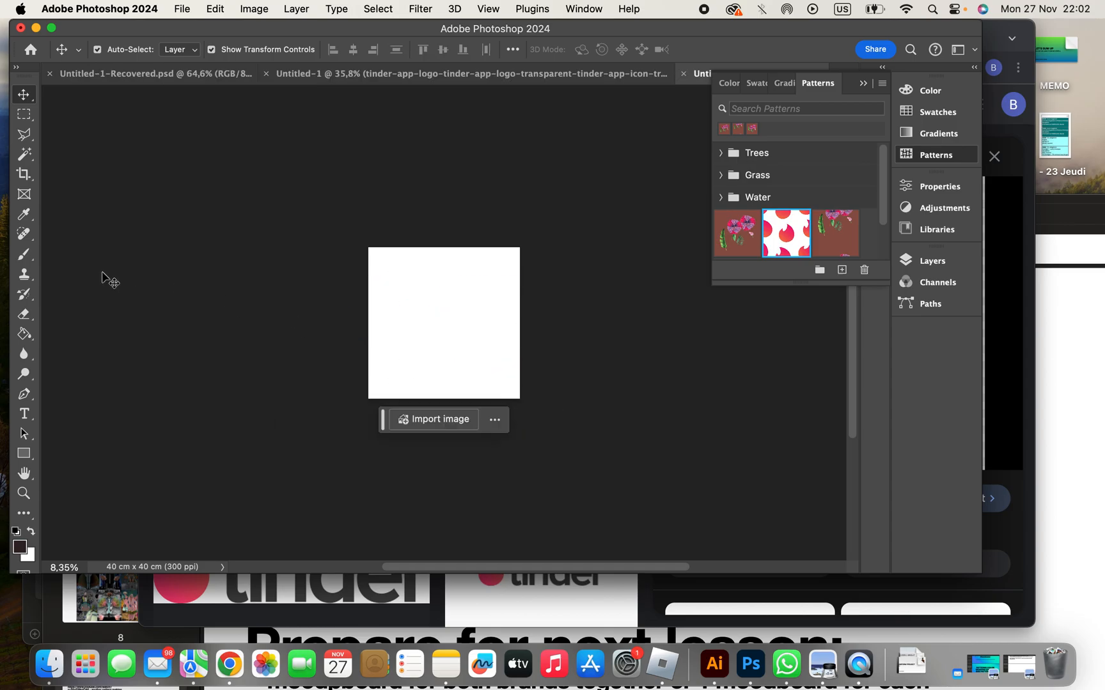
pyautogui.click(525, 79)
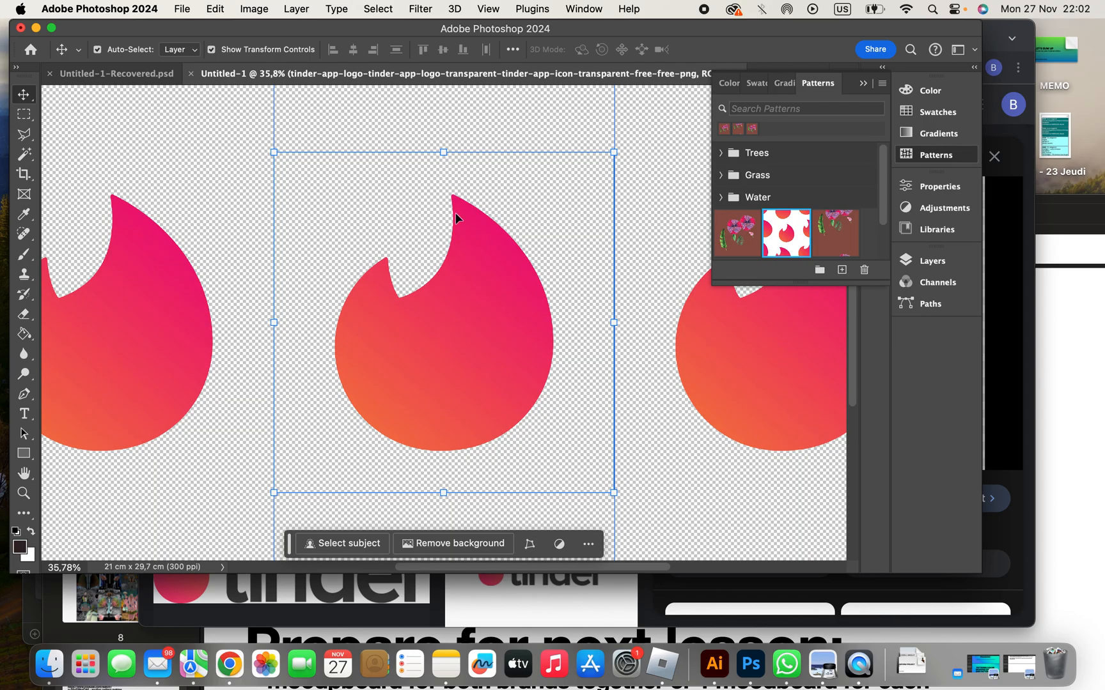
pyautogui.click(105, 75)
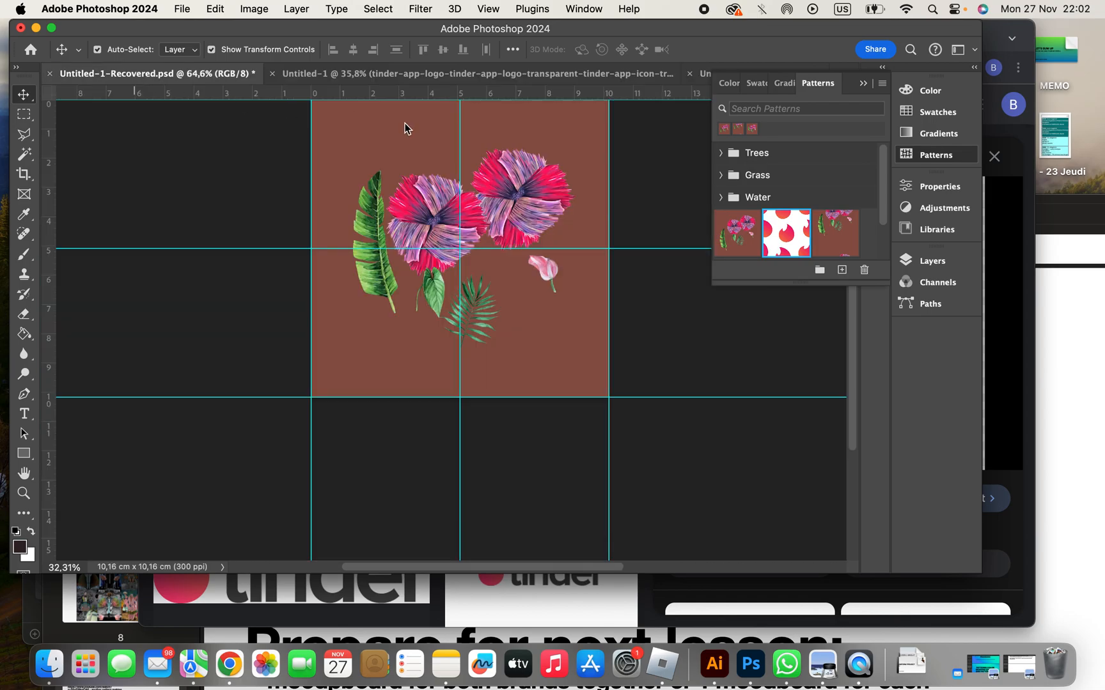
pyautogui.click(700, 74)
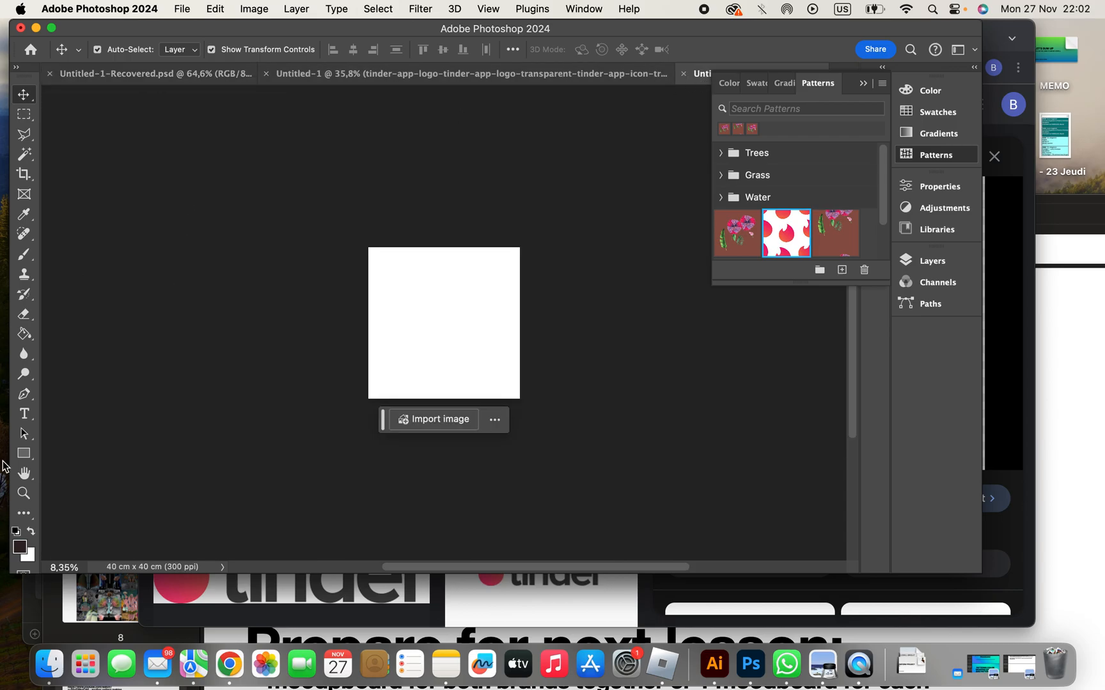
# - Draw a rectangular marquee selection on the white canvas and try to apply the tinder 1 pattern to it
pyautogui.click(24, 115)
pyautogui.moveTo(396, 268); pyautogui.dragTo(491, 356)
pyautogui.click(791, 243)
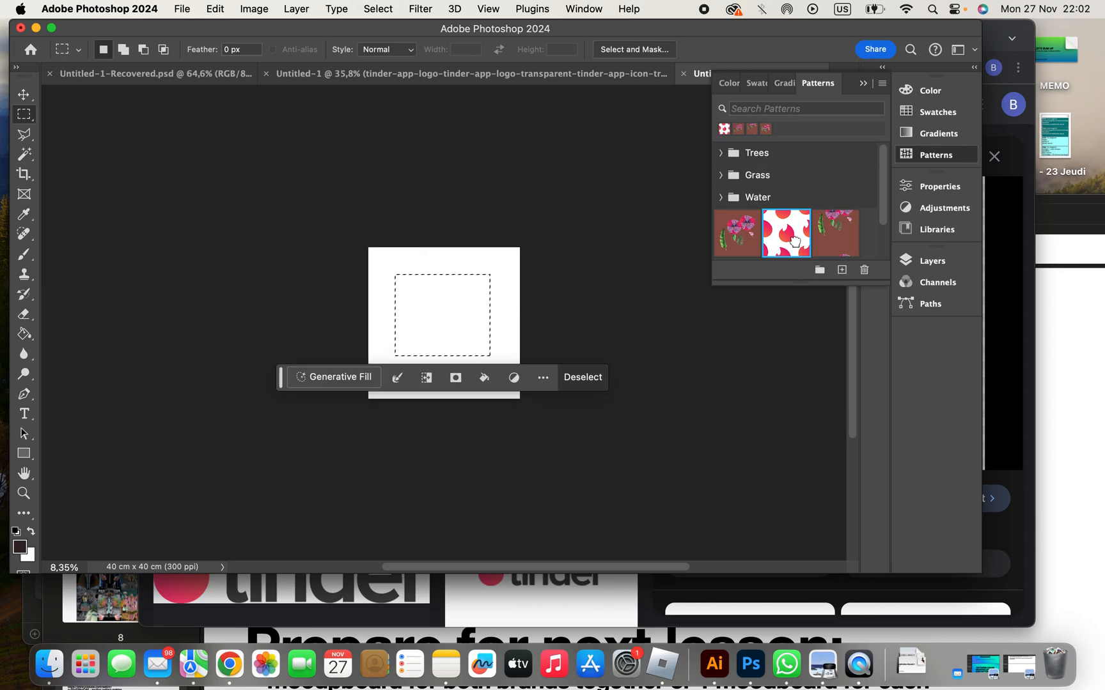
# - Draw a rectangle shape about 20.6 x 15.6 cm on the canvas, fill it with the tinder 1 pattern and display the layers
pyautogui.click(23, 454)
pyautogui.moveTo(410, 292); pyautogui.dragTo(487, 351)
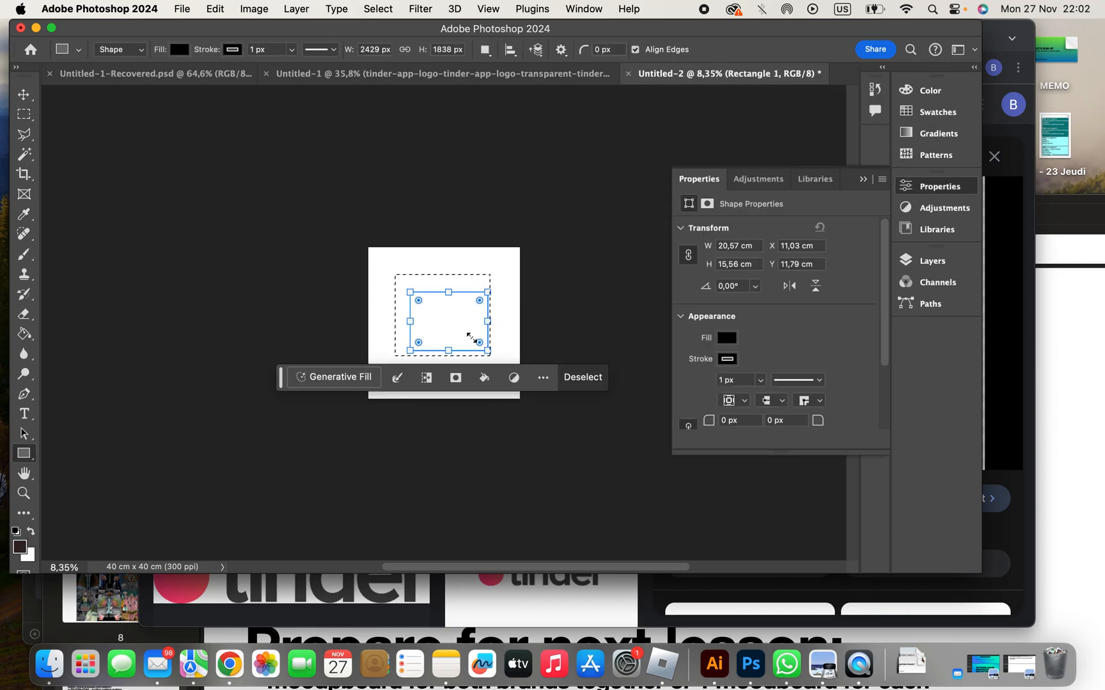
pyautogui.click(936, 155)
pyautogui.click(780, 225)
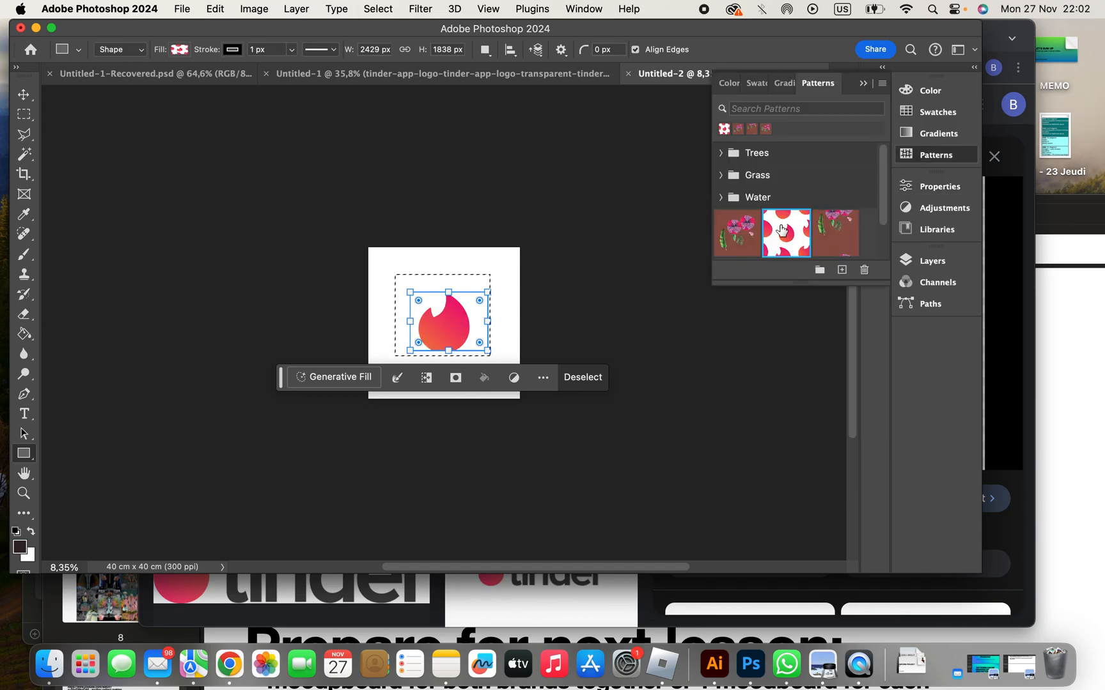
pyautogui.click(934, 264)
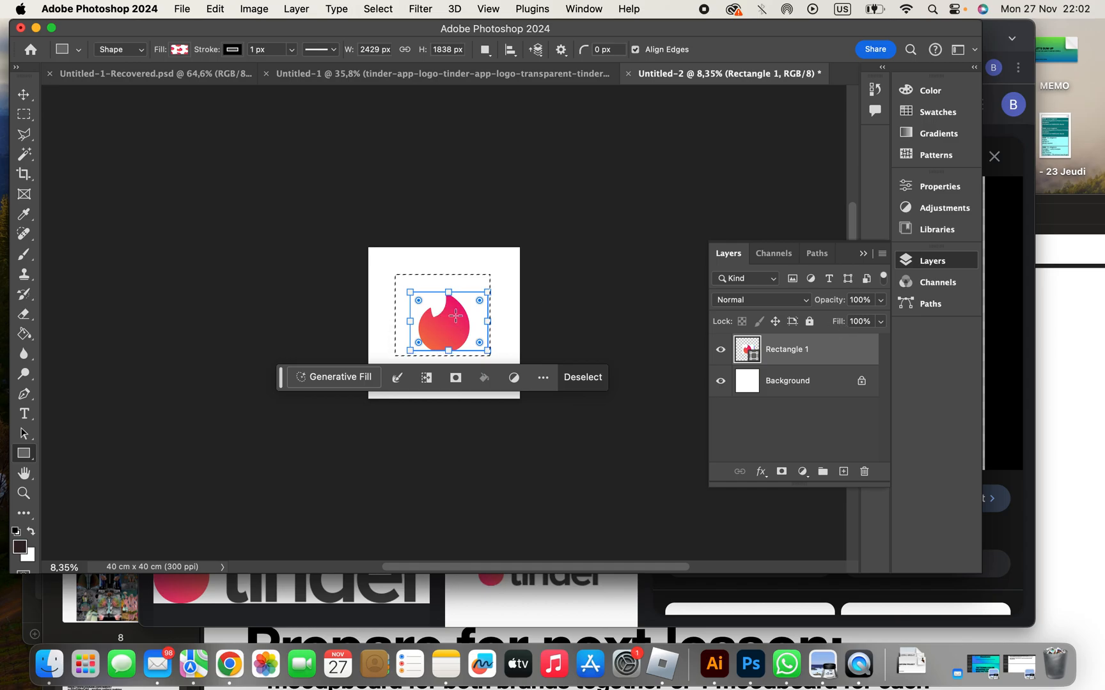
# - Open the Pattern Fill settings of the Rectangle 1 layer and move the dialog clear of the artwork
pyautogui.scroll(4, 448, 329)
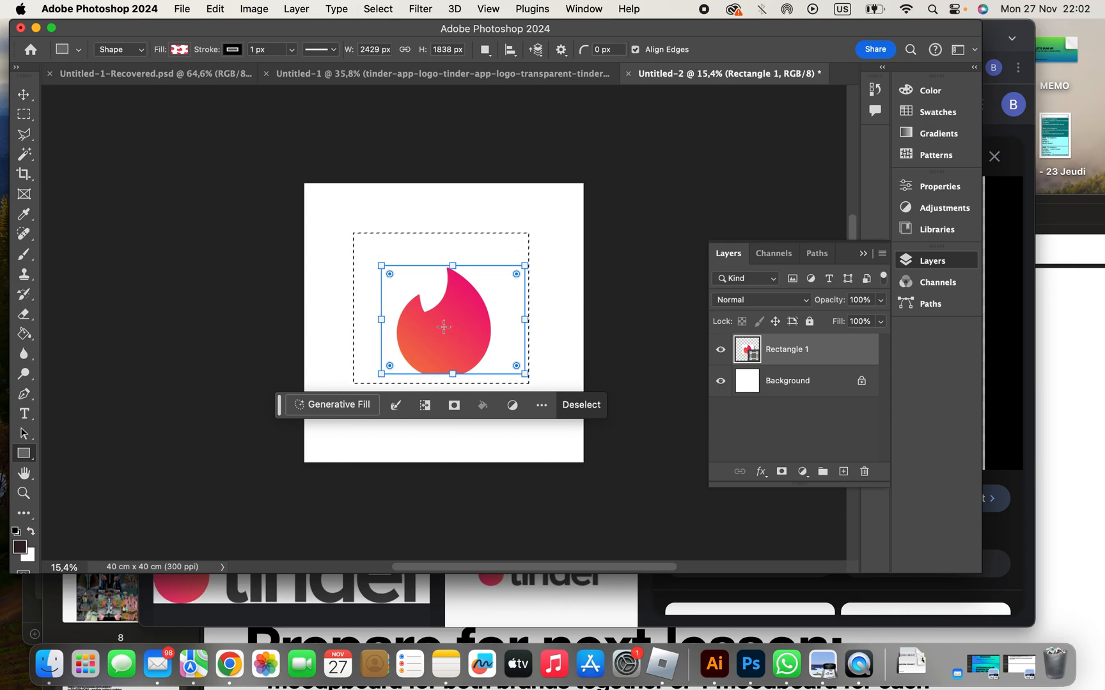
pyautogui.doubleClick(752, 357)
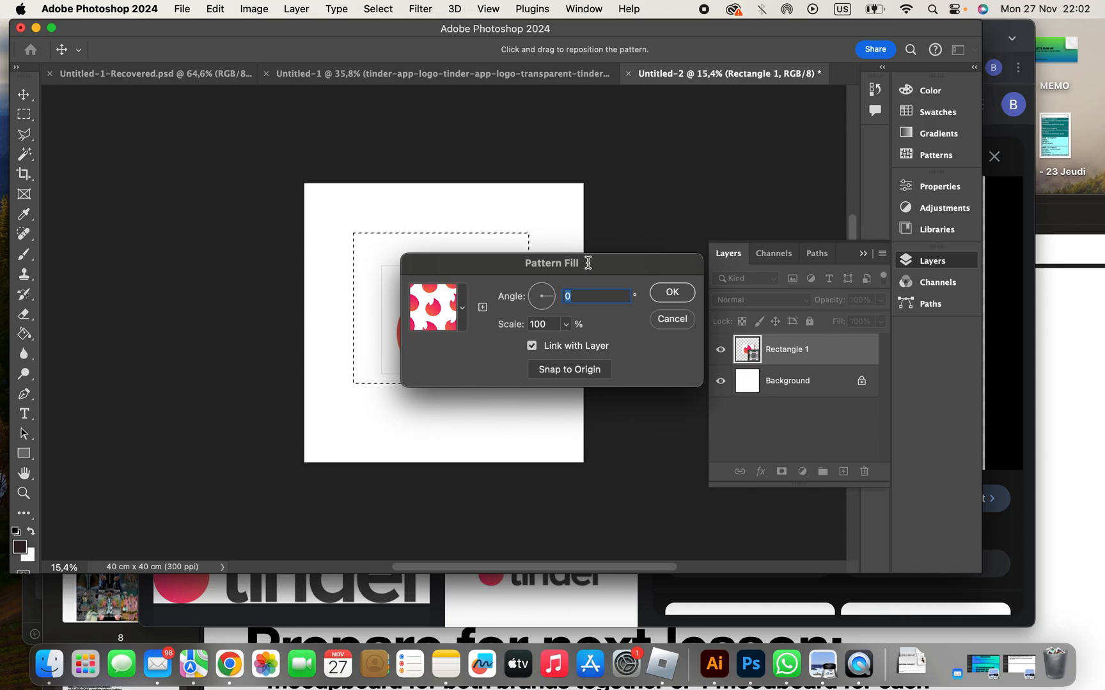
pyautogui.moveTo(587, 263); pyautogui.dragTo(717, 422)
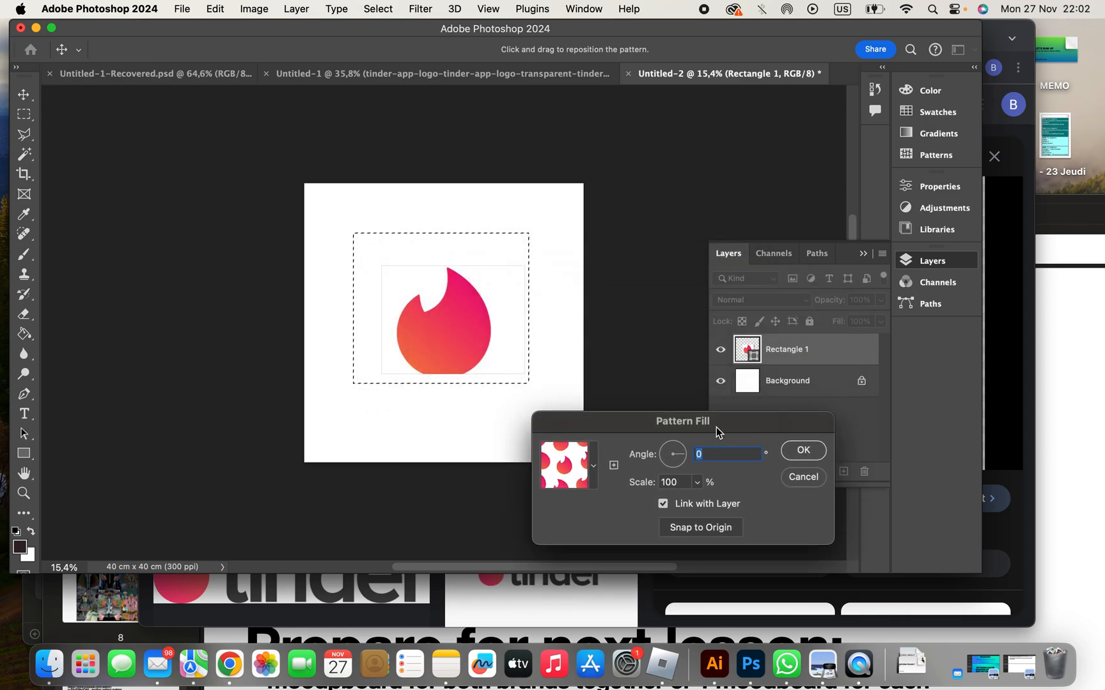
# - Lower the scale of the rectangle's pattern fill in small increments to 81%
pyautogui.doubleClick(681, 483)
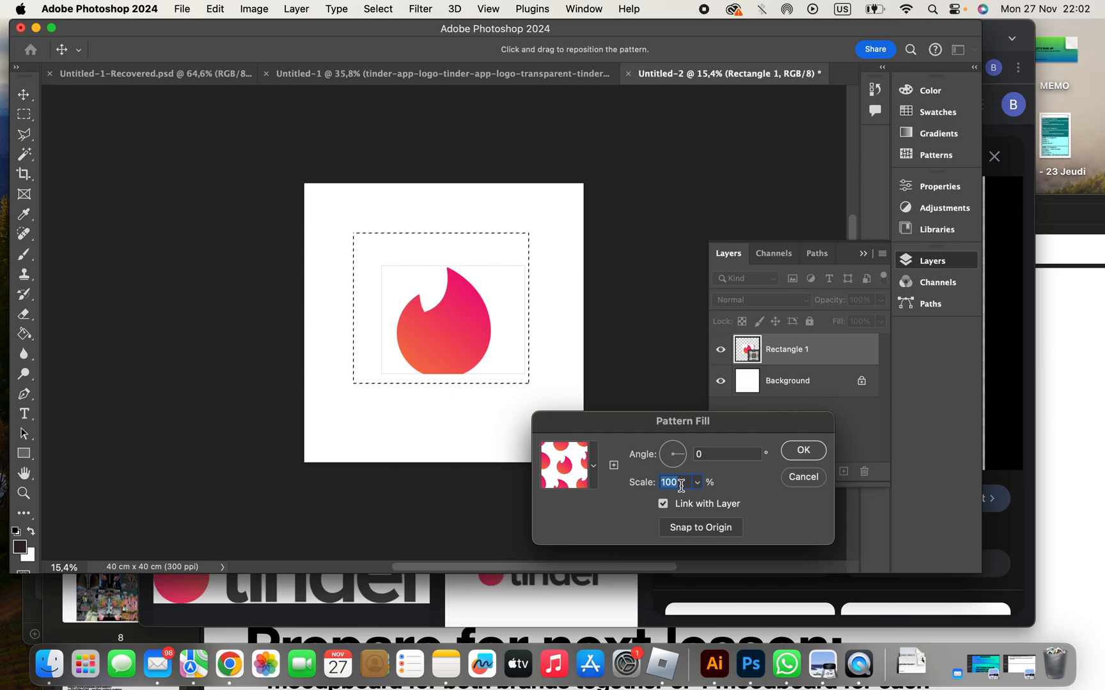
pyautogui.press('Down')
pyautogui.press('Down')
pyautogui.press('Down')
pyautogui.press('Down')
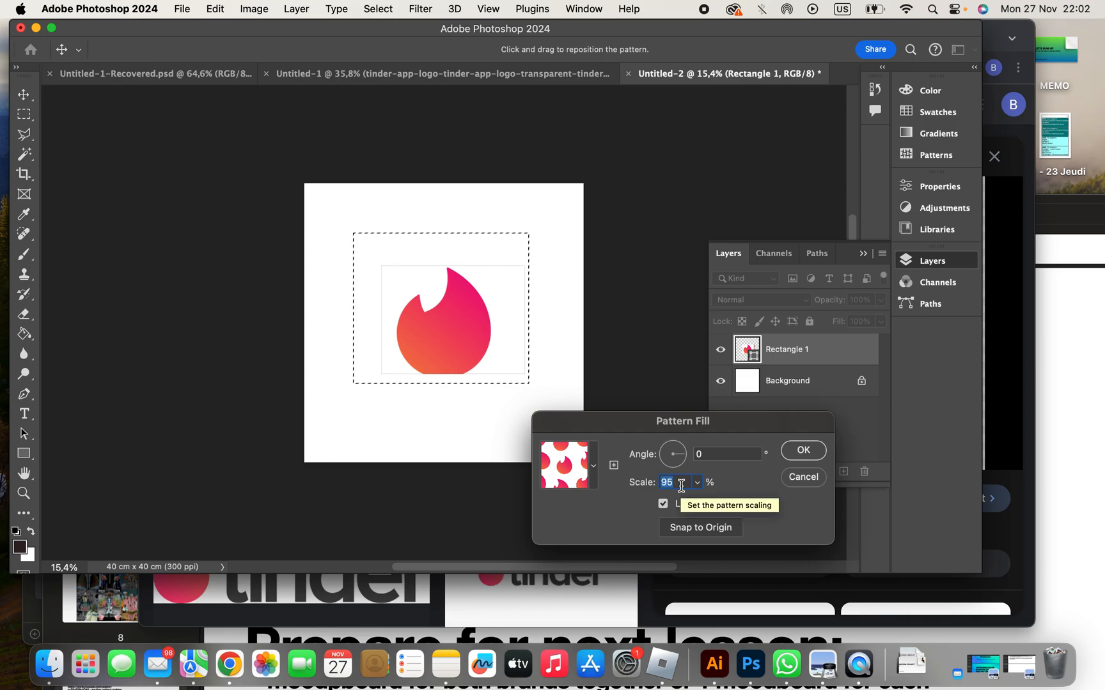
pyautogui.press('Down')
pyautogui.press('Down')
pyautogui.press('Down')
pyautogui.press('Down')
pyautogui.press('Down')
pyautogui.press('Down')
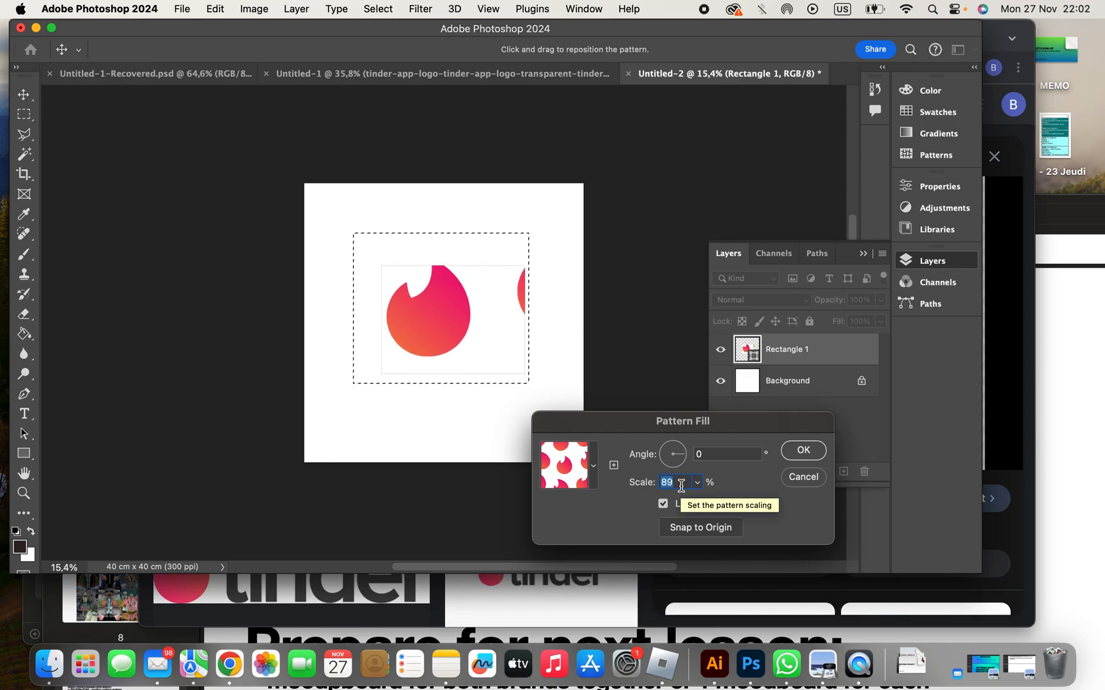
pyautogui.press('Down')
pyautogui.press('Down')
pyautogui.press('Down')
pyautogui.press('Down')
pyautogui.press('Down')
pyautogui.press('Down')
pyautogui.press('Down')
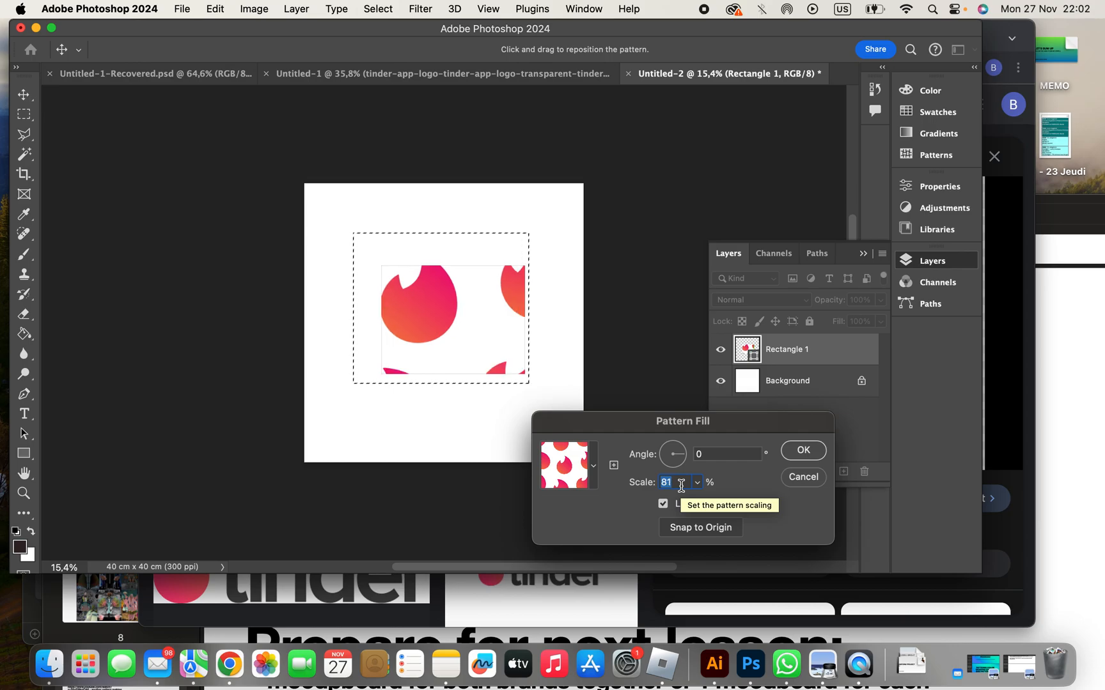
# - Try the rectangle's pattern fill at 20% scale and at 5% scale
pyautogui.write('20')
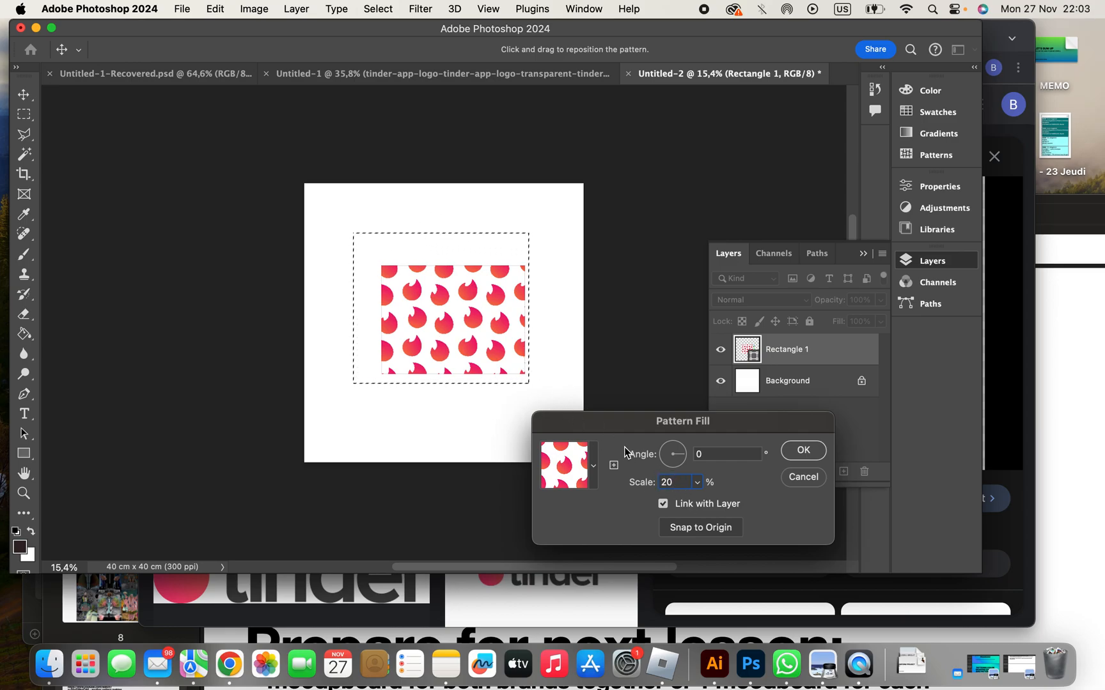
pyautogui.click(625, 484)
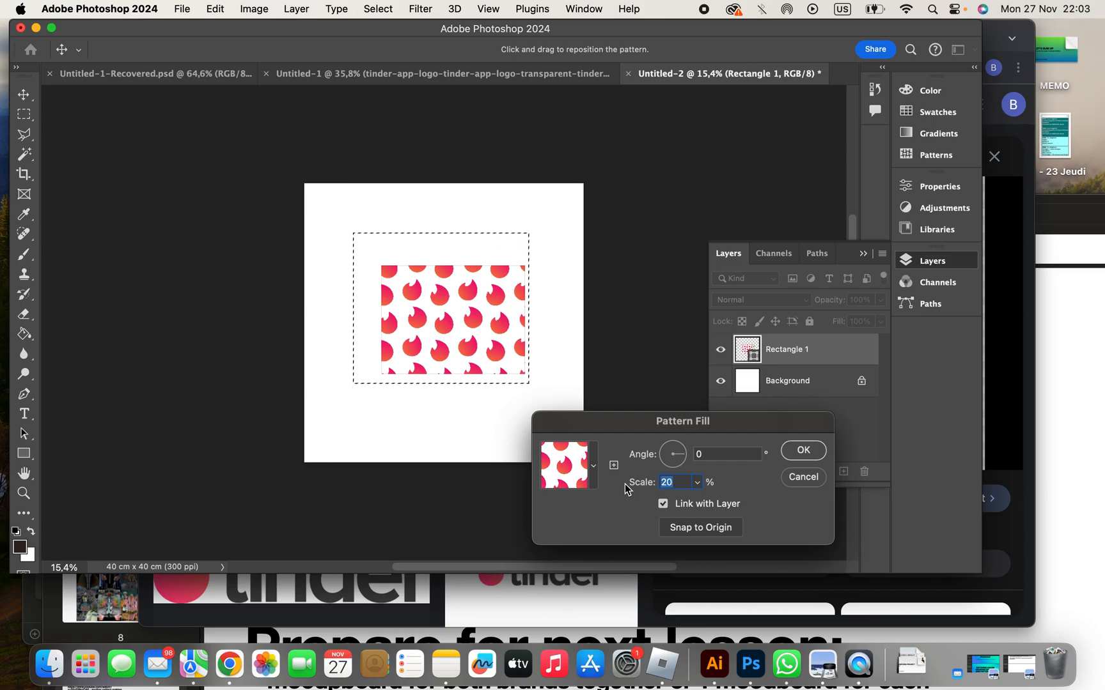
pyautogui.write('05')
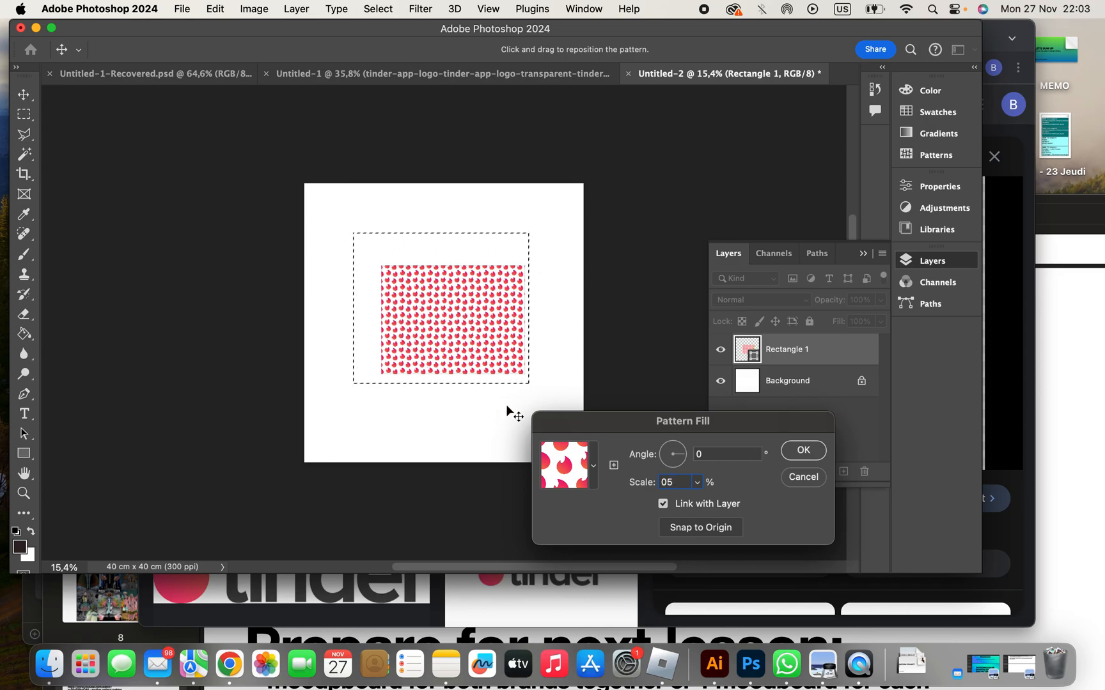
# - Rotate the rectangle's pattern fill to about 31.76° and set its scale to 51%
pyautogui.moveTo(687, 455); pyautogui.dragTo(686, 451)
pyautogui.doubleClick(663, 482)
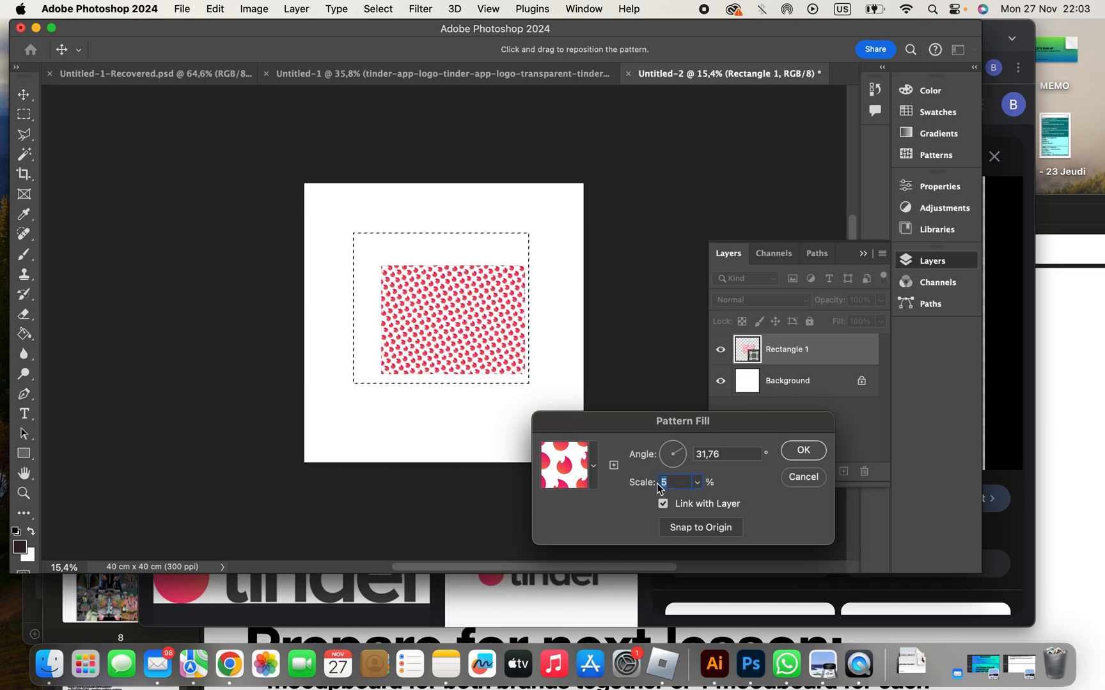
pyautogui.write('1')
pyautogui.press('BackSpace')
pyautogui.write('51')
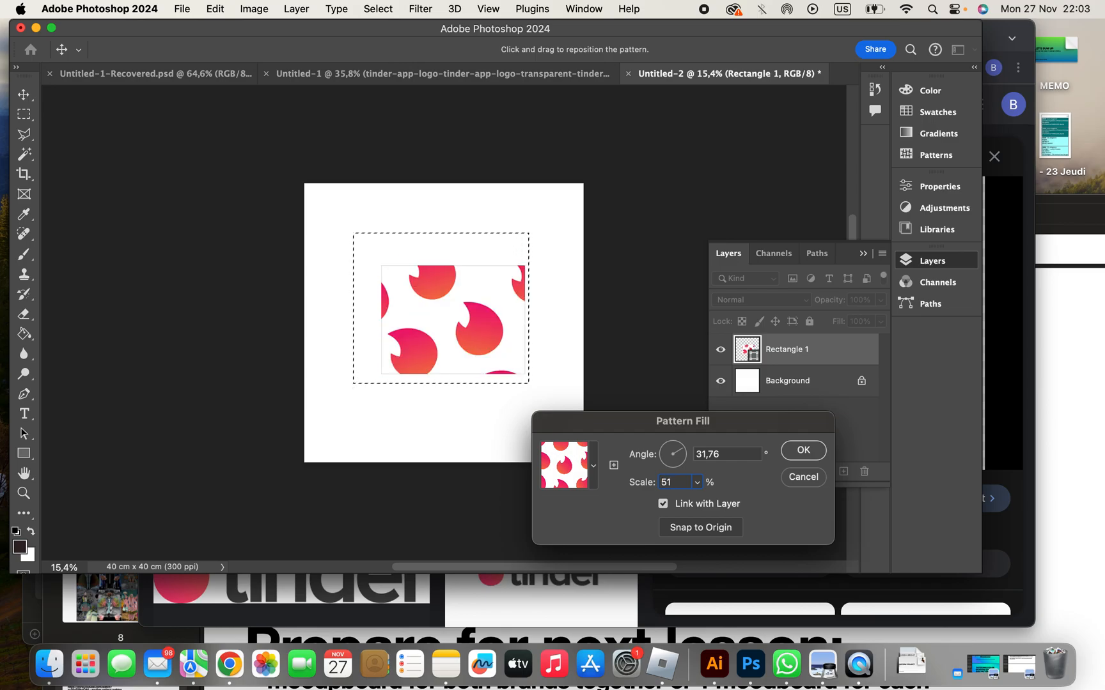
# - Rotate the rectangle's flame pattern to about -78.33° and apply the pattern fill settings
pyautogui.hotkey('shift', 'Tab')
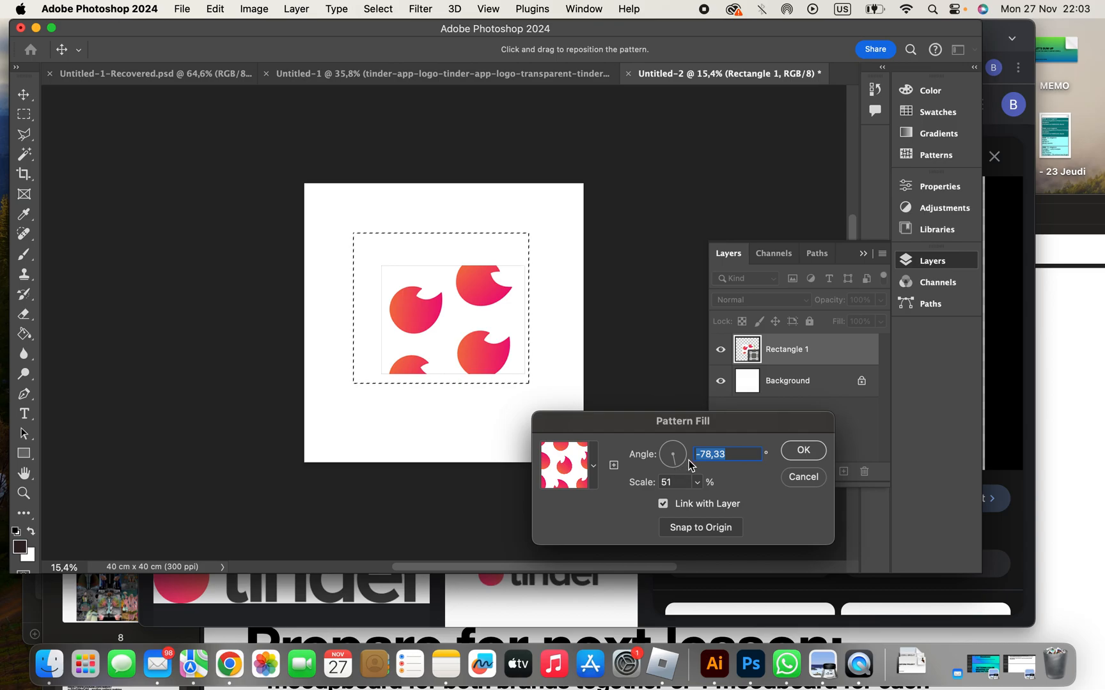
pyautogui.click(799, 454)
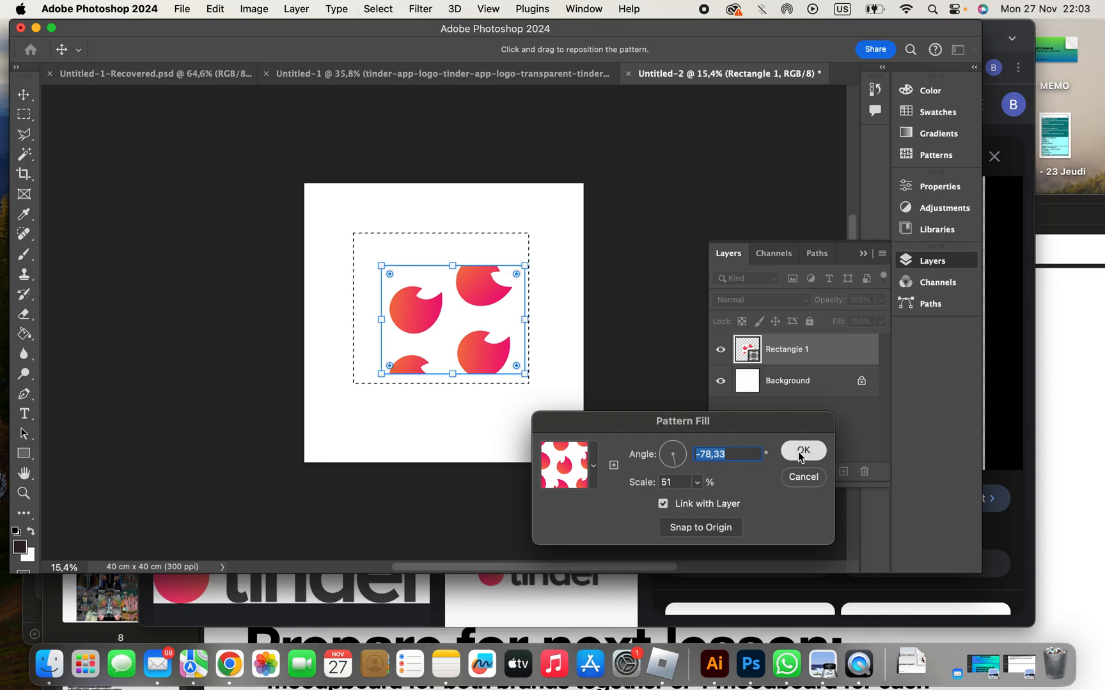
pyautogui.click(799, 453)
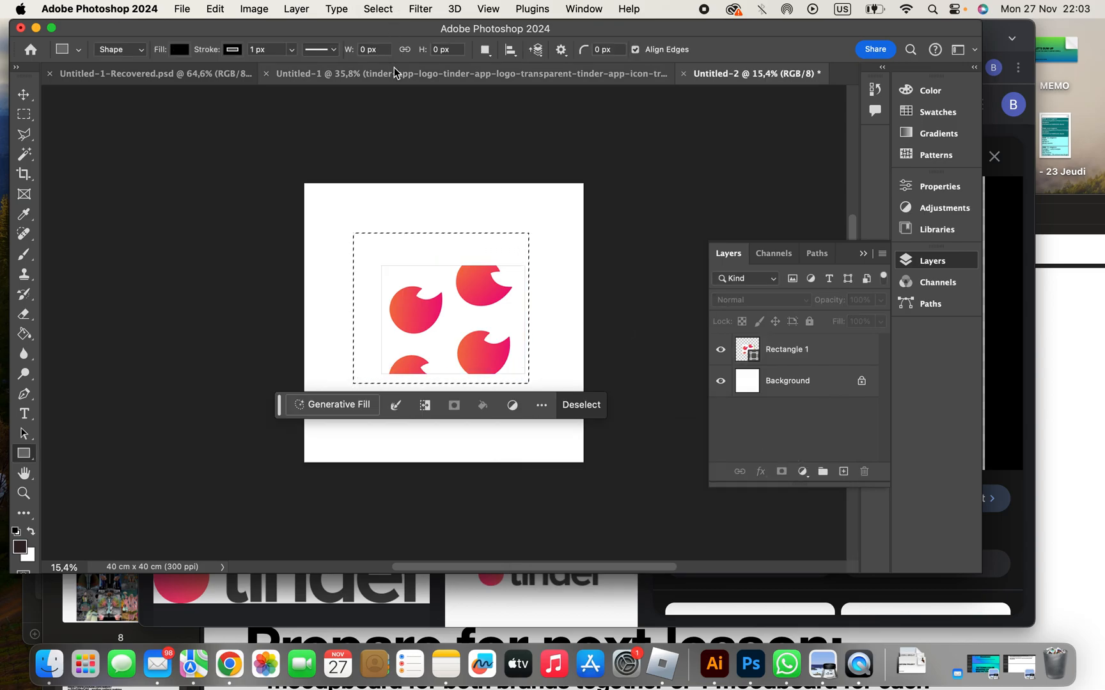